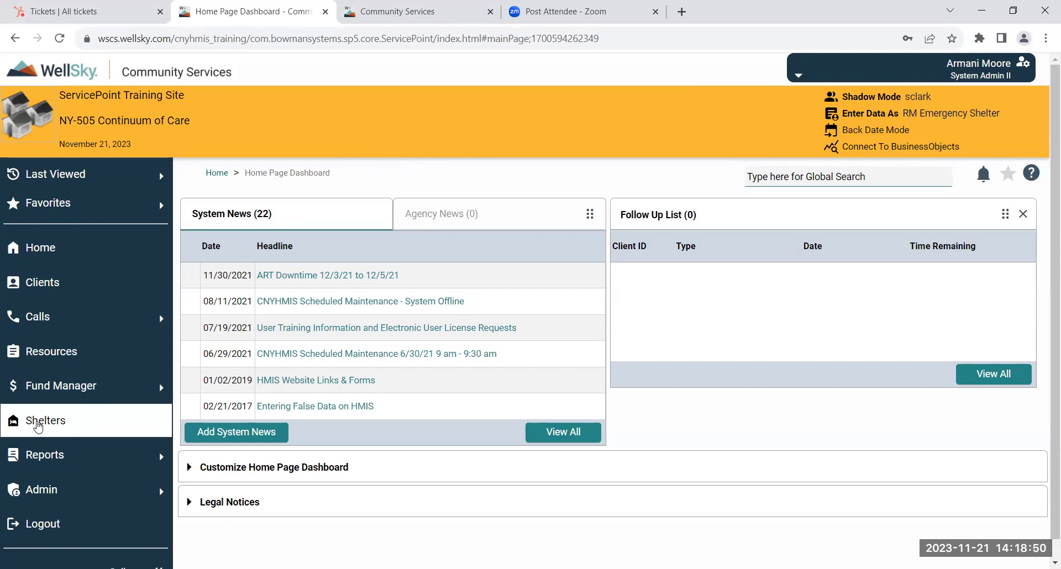
# - Open Shelters and list every bed in the Men's Emergency Shelter unit, all empty from Bed 041
pyautogui.click(38, 426)
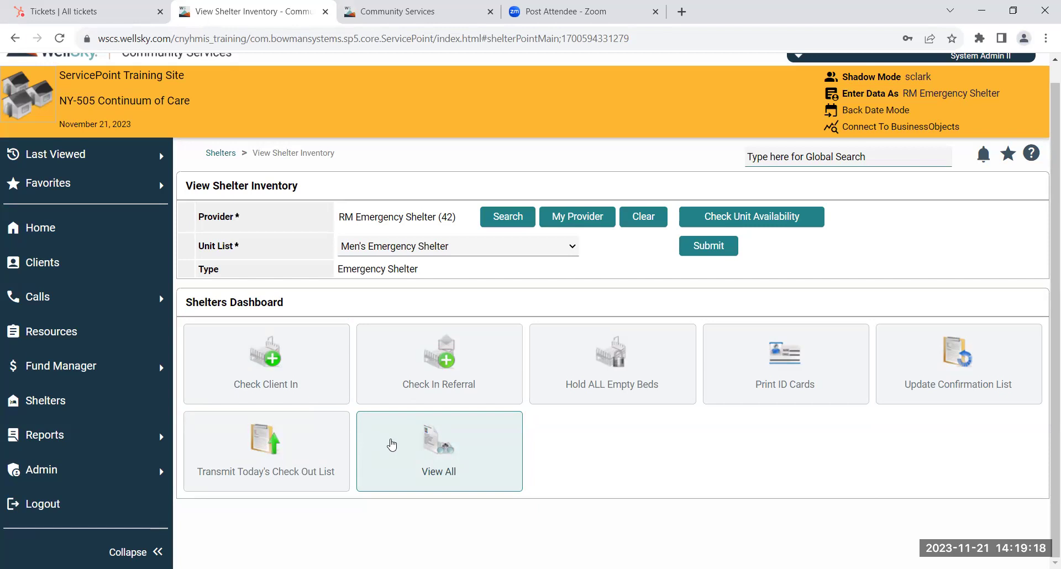
pyautogui.click(392, 445)
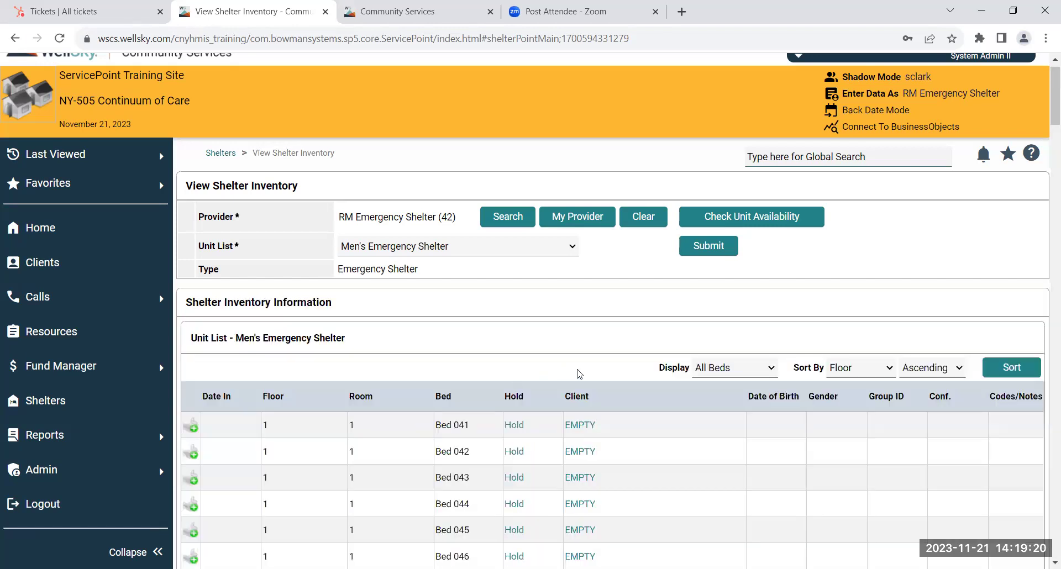
pyautogui.scroll(-2, 593, 375)
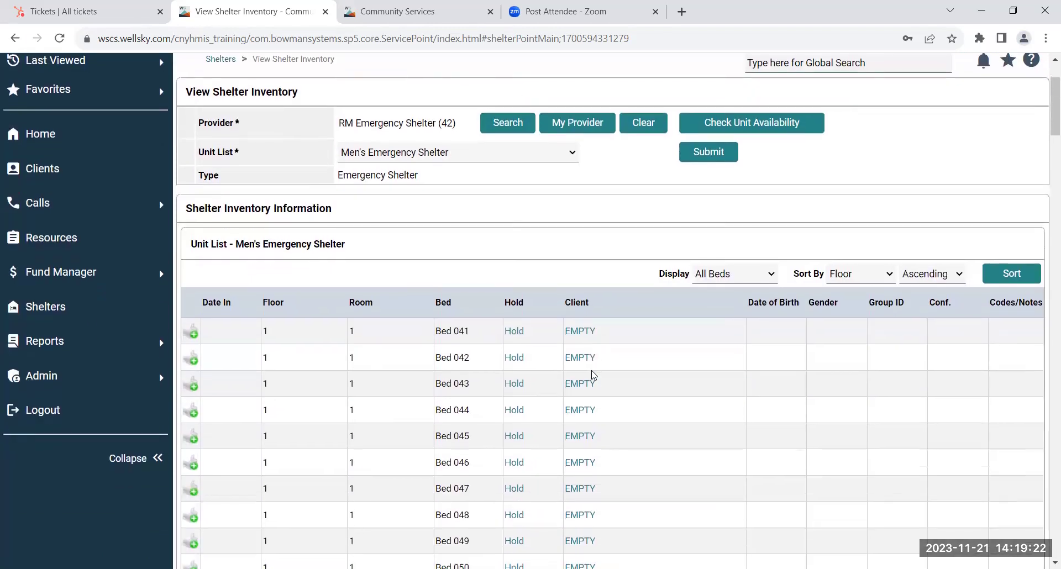
pyautogui.scroll(-6, 593, 375)
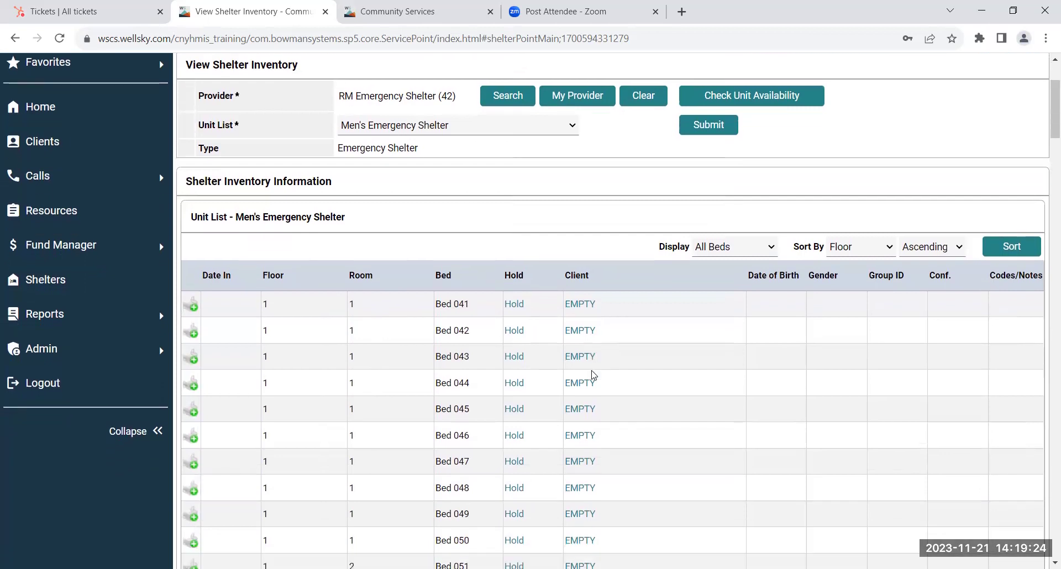
pyautogui.scroll(4, 593, 375)
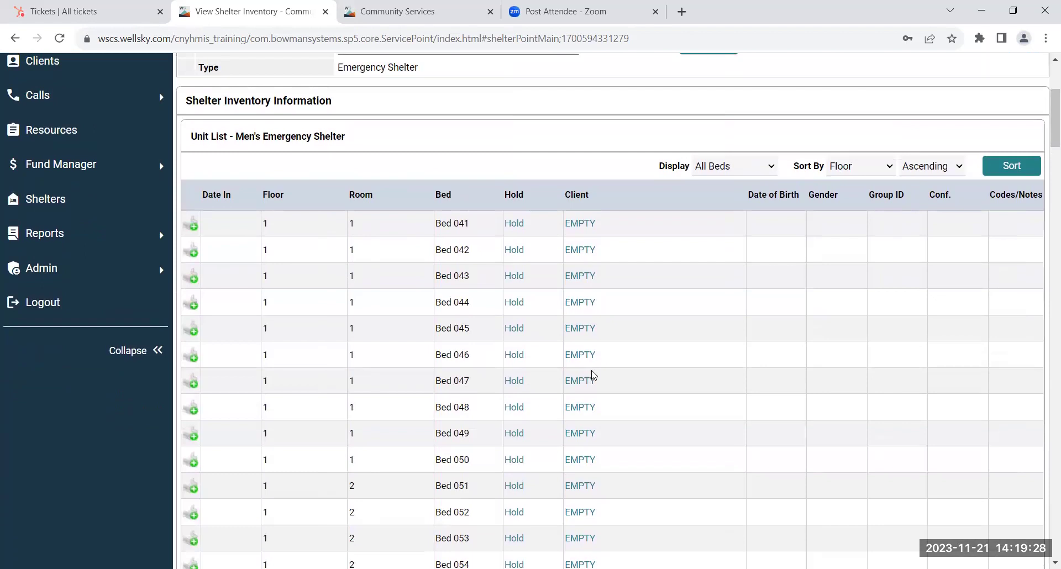
pyautogui.scroll(1, 591, 375)
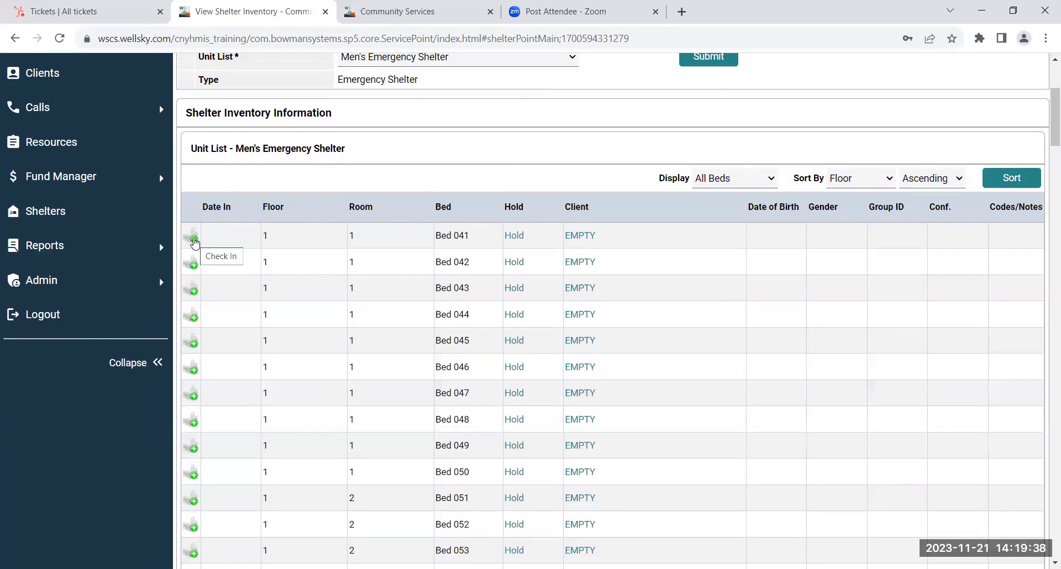
# - Start a Bed 041 check-in and enter the client's first and last name as Full Name Reported
pyautogui.click(193, 239)
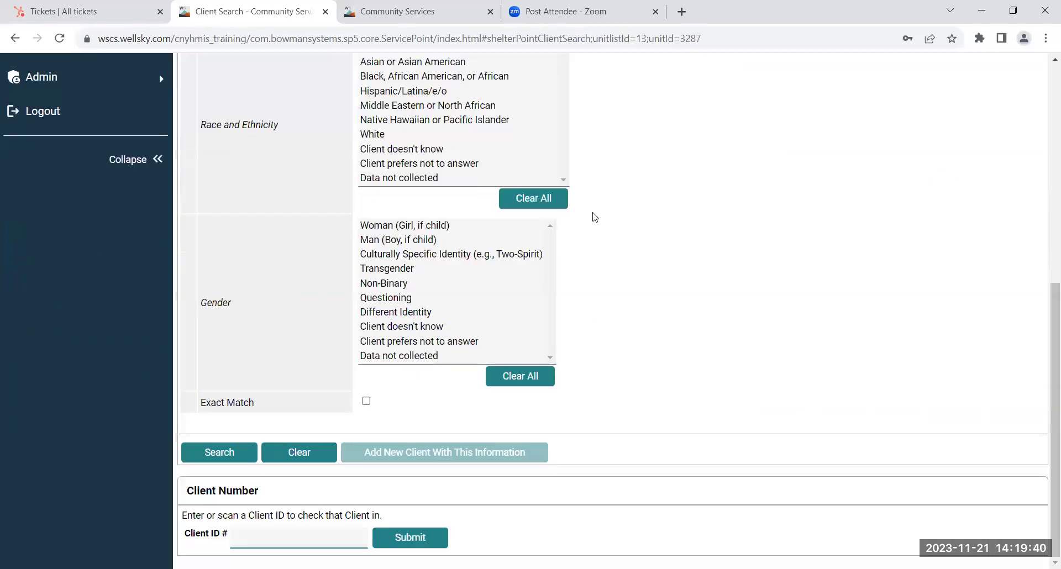
pyautogui.scroll(4, 593, 216)
pyautogui.scroll(1, 593, 216)
pyautogui.click(372, 208)
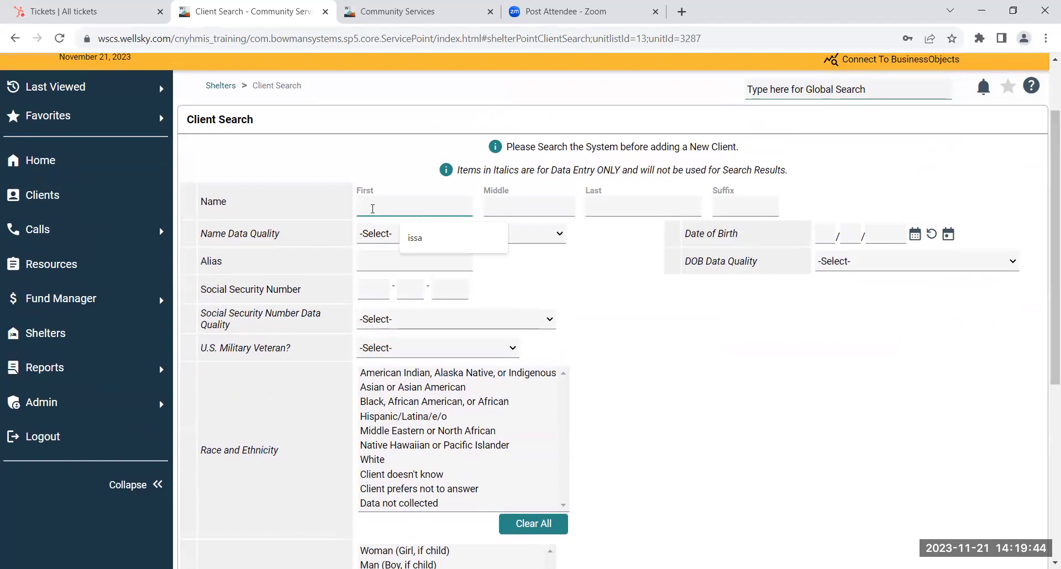
pyautogui.write('John')
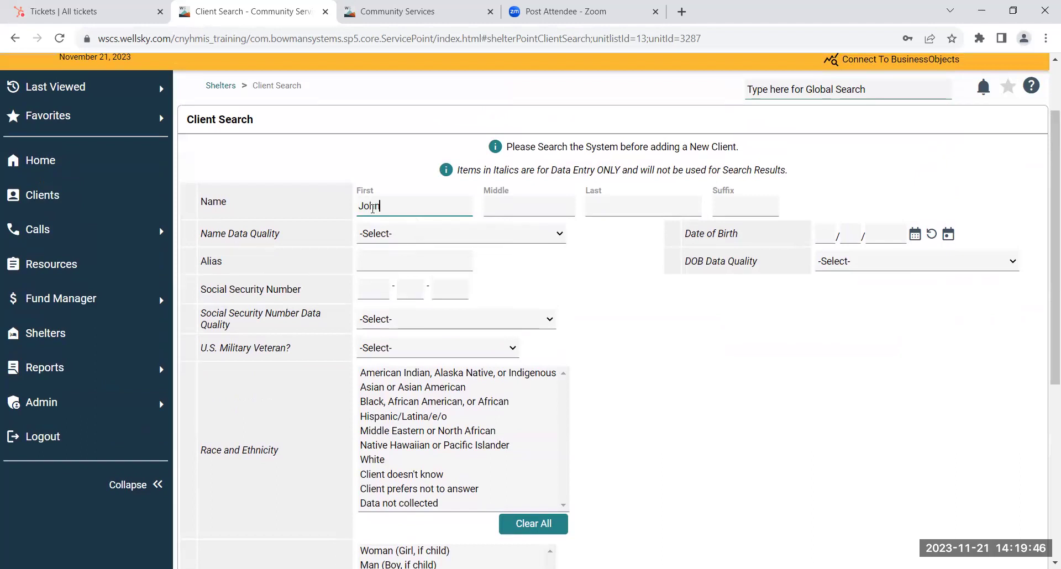
pyautogui.click(615, 206)
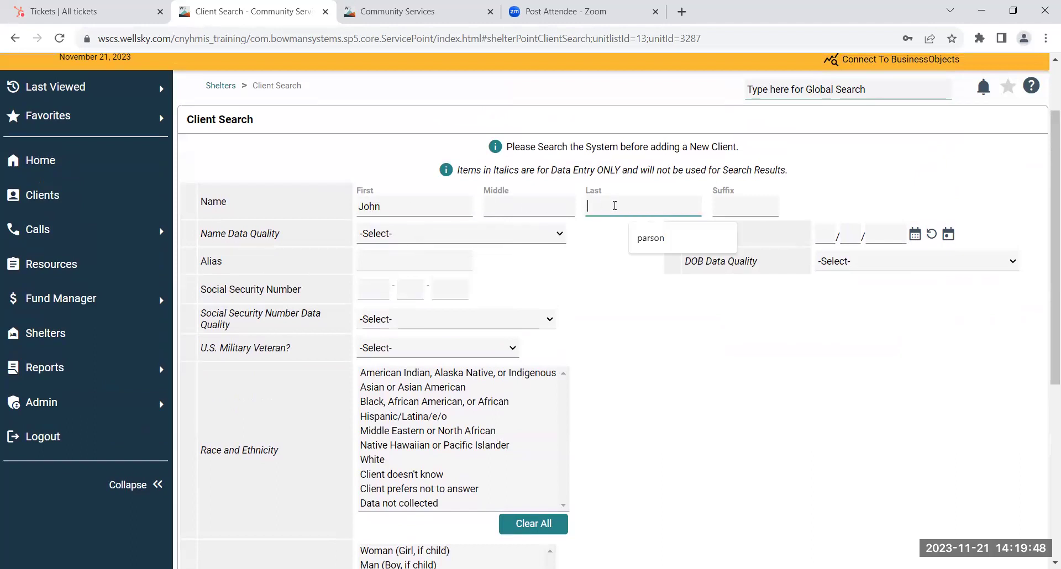
pyautogui.write('Smith')
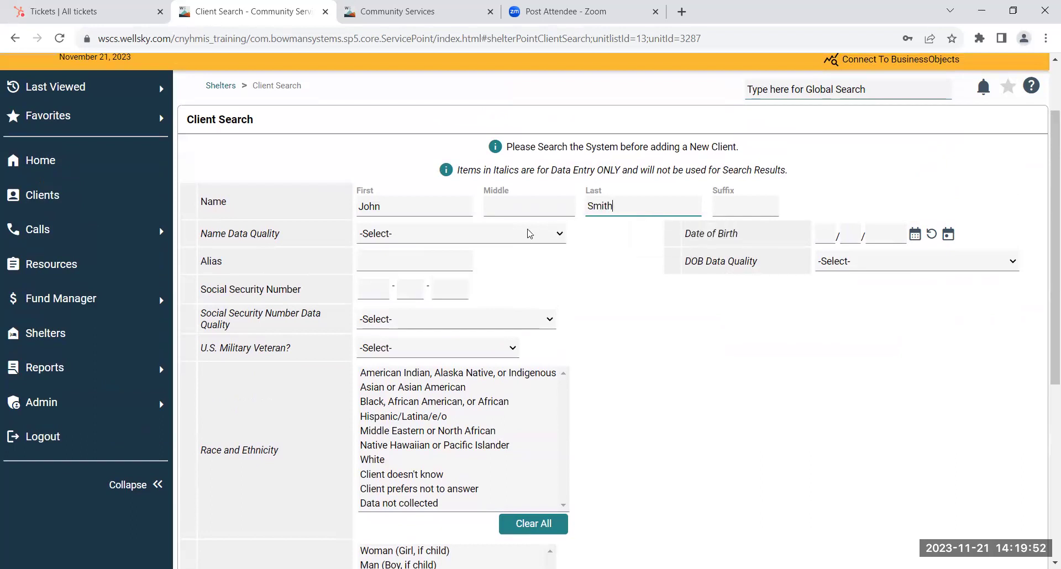
pyautogui.click(407, 238)
pyautogui.click(407, 264)
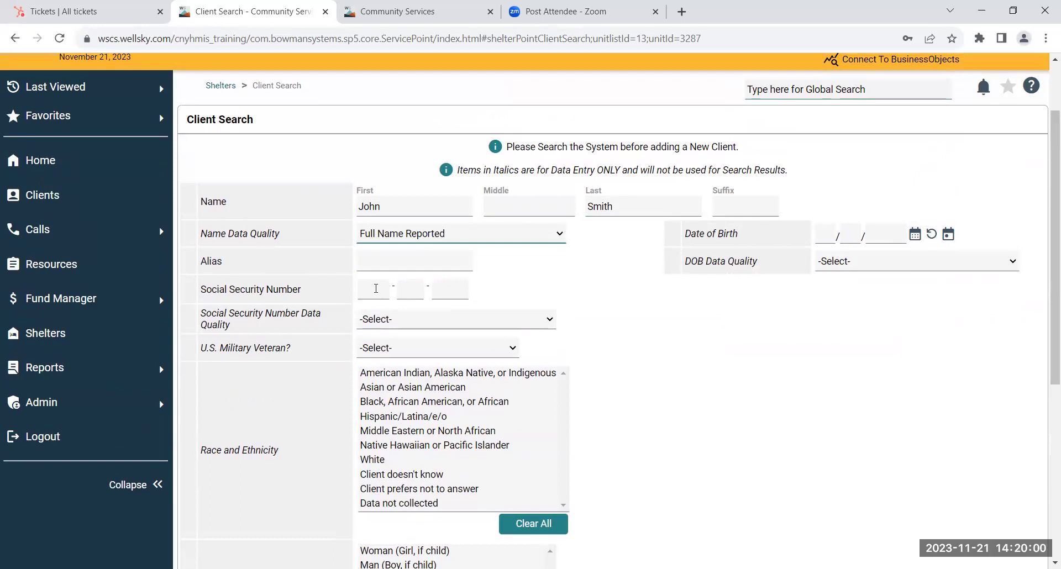
# - Enter the client's last four SSN digits with approximate/partial quality and veteran status No
pyautogui.click(377, 289)
pyautogui.click(441, 288)
pyautogui.write('45')
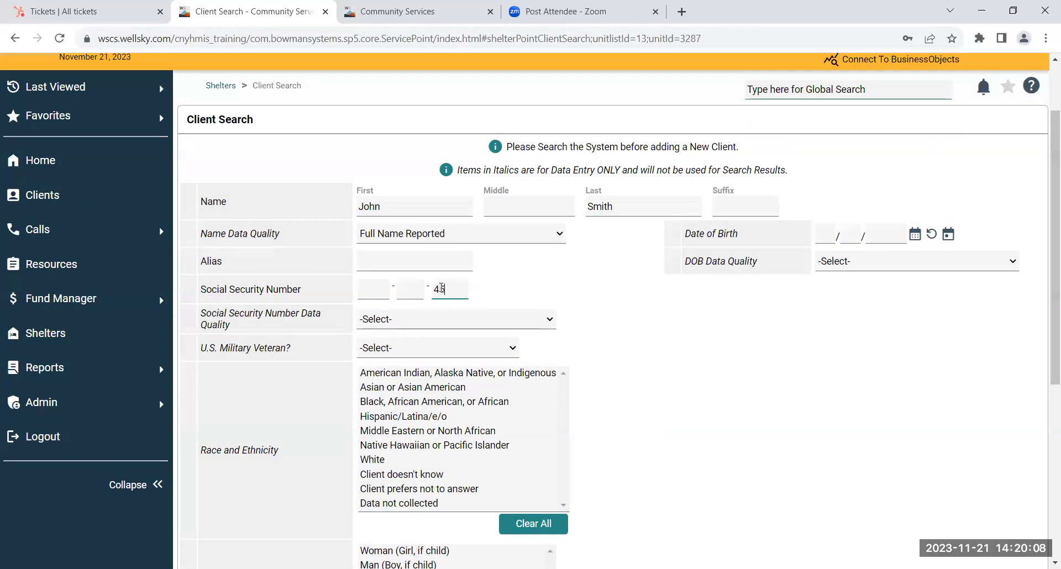
pyautogui.write('16')
pyautogui.click(412, 324)
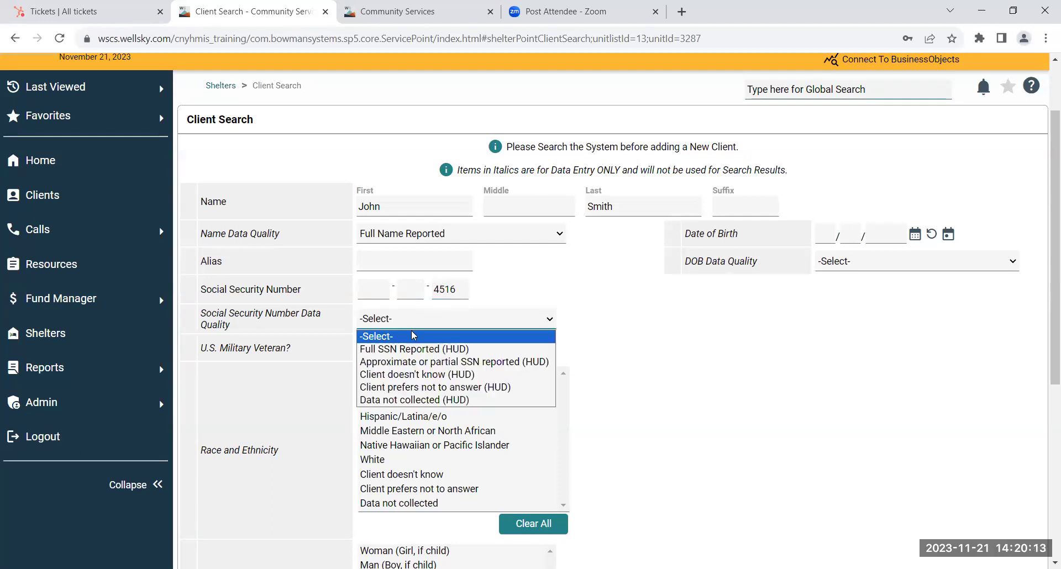
pyautogui.click(414, 362)
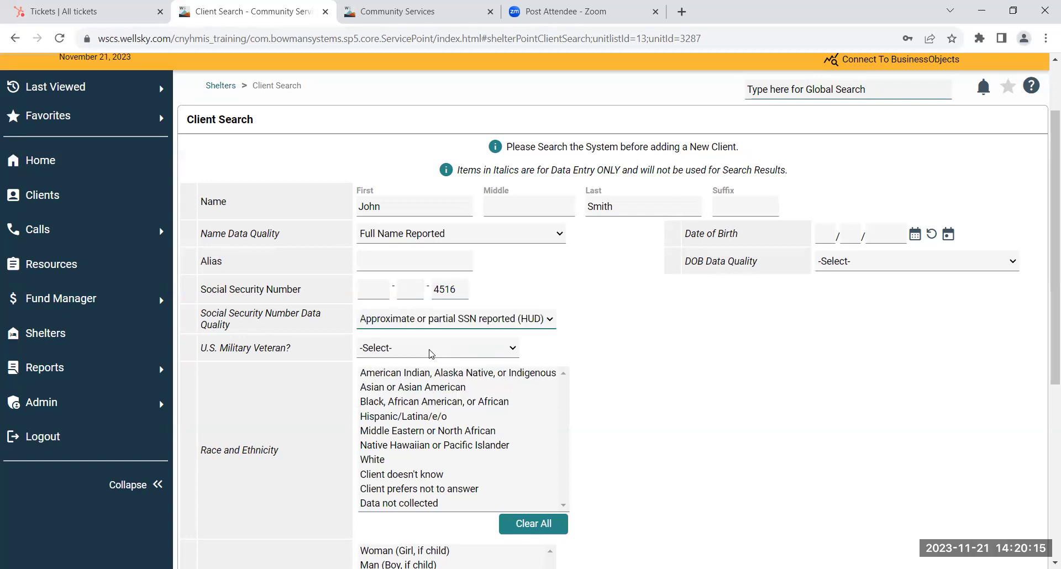
pyautogui.click(399, 349)
pyautogui.click(399, 390)
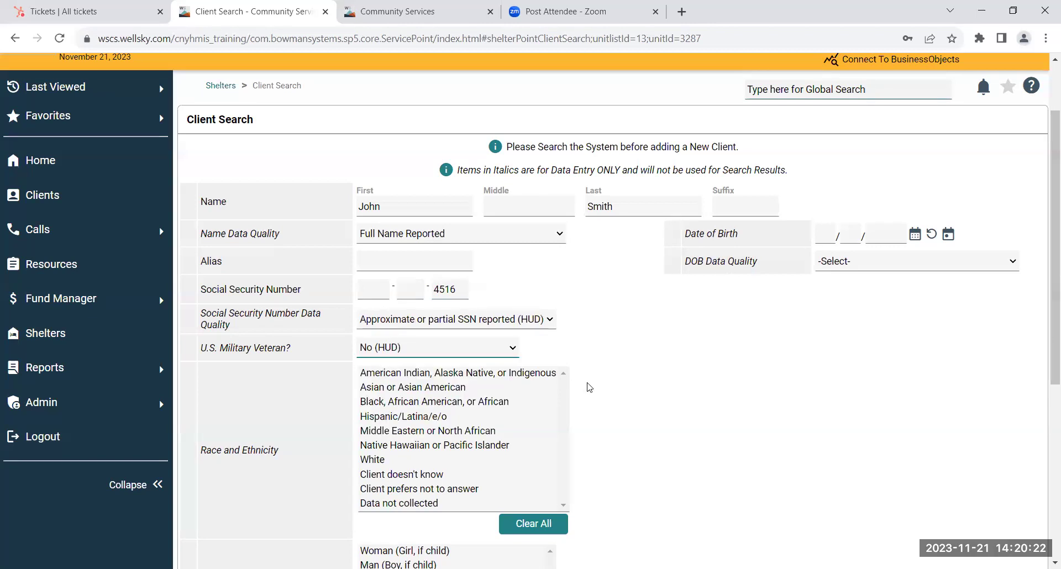
pyautogui.scroll(-6, 605, 392)
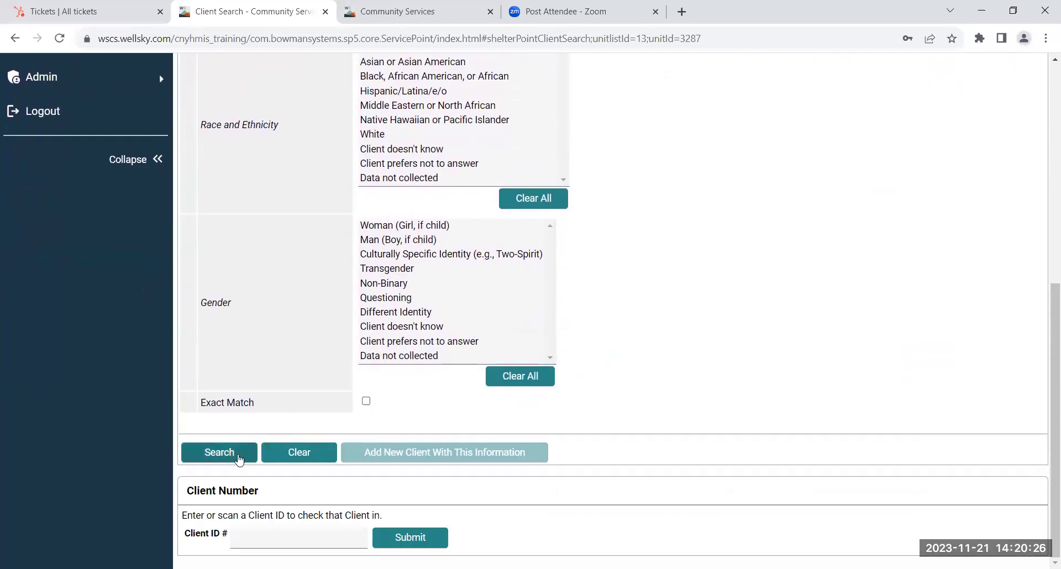
pyautogui.click(233, 456)
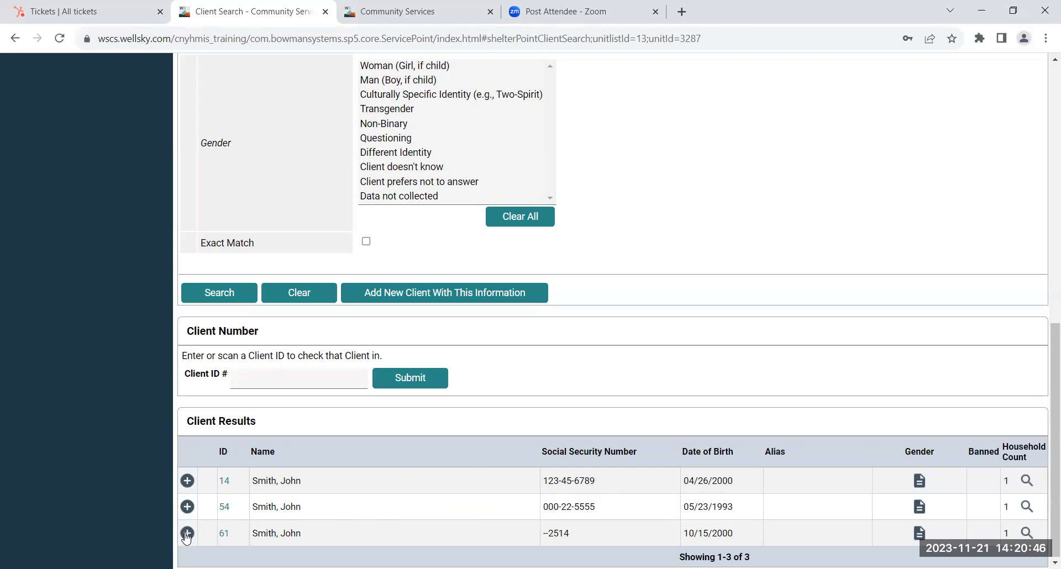
# - Open check-in for the third matching client and expand their three-member Single Parent household overview
pyautogui.click(187, 534)
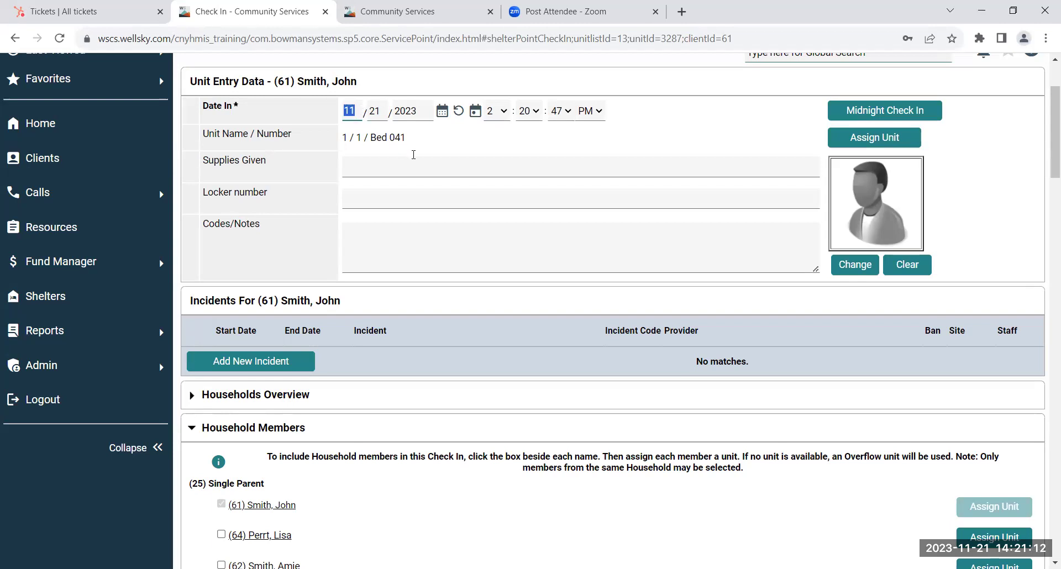
pyautogui.scroll(-6, 494, 163)
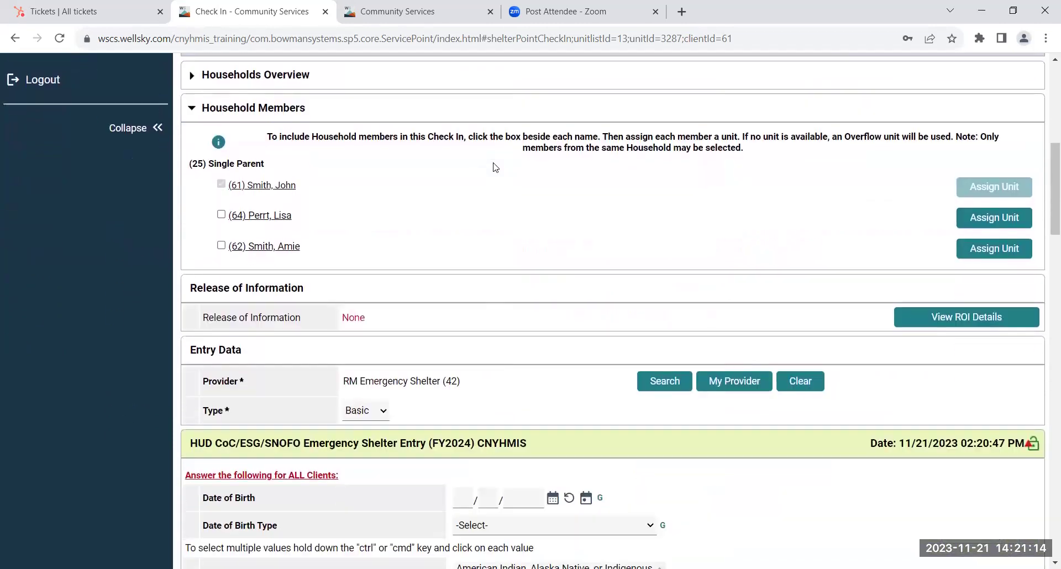
pyautogui.scroll(3, 411, 161)
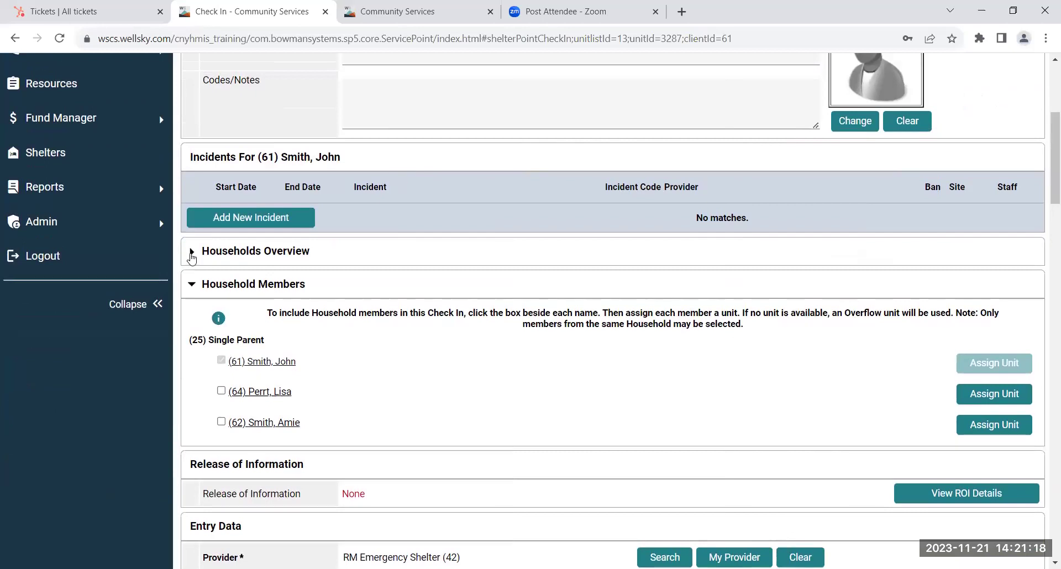
pyautogui.click(191, 255)
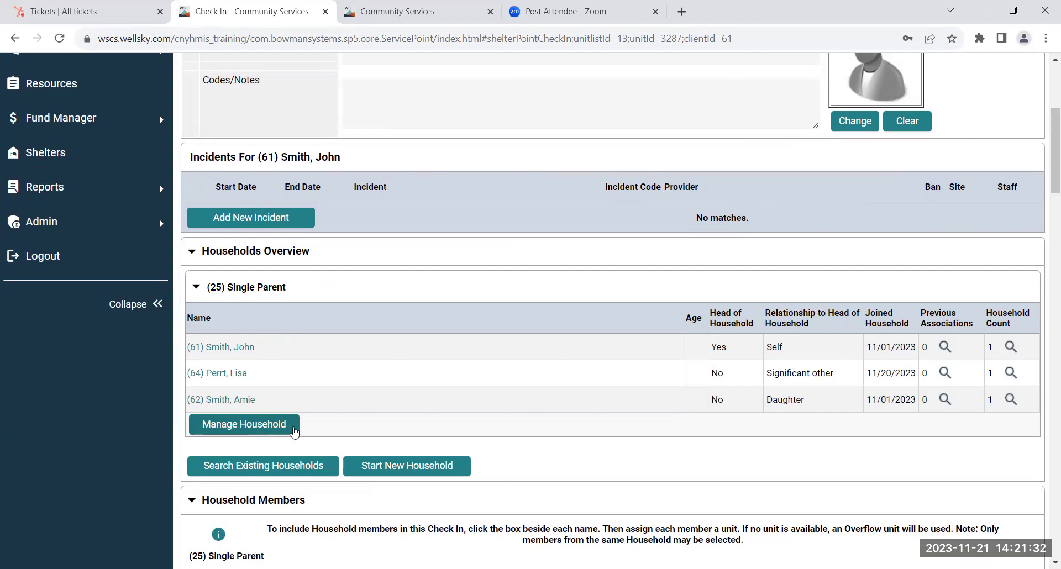
# - Include the partner in the check-in and assign her to Bed 043
pyautogui.scroll(-1, 319, 434)
pyautogui.scroll(-4, 319, 433)
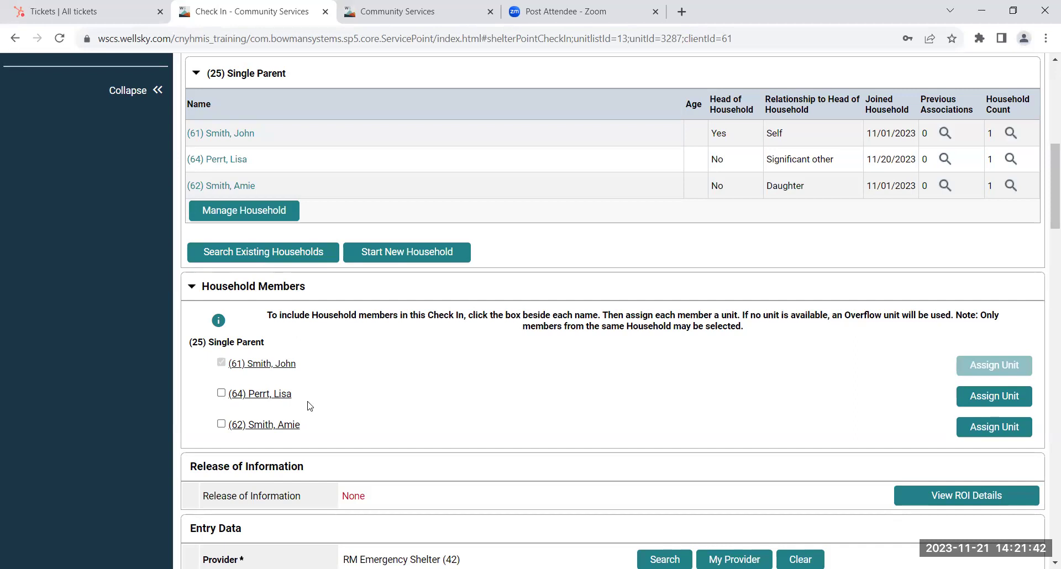
pyautogui.click(222, 394)
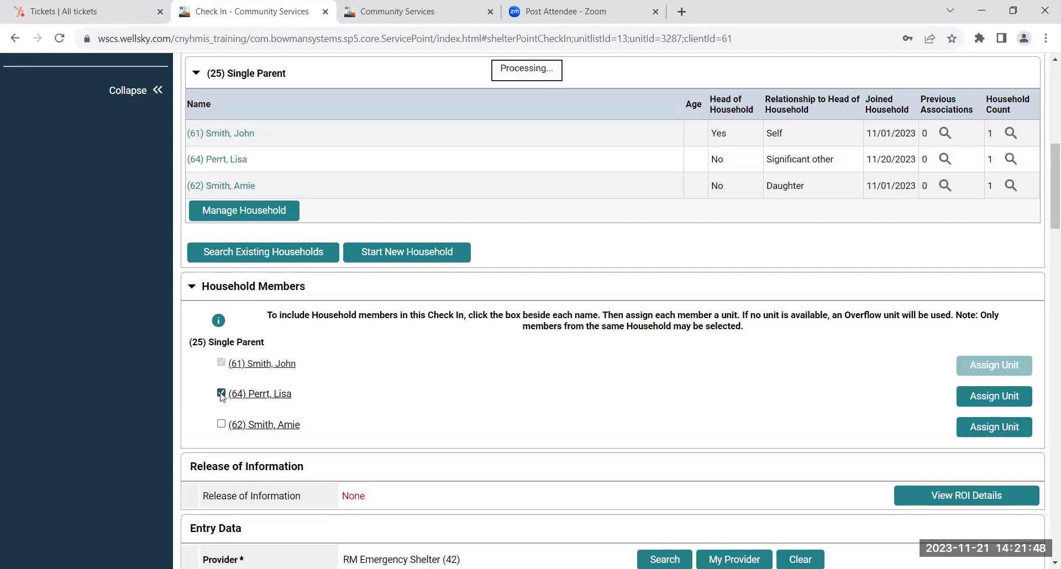
pyautogui.click(988, 396)
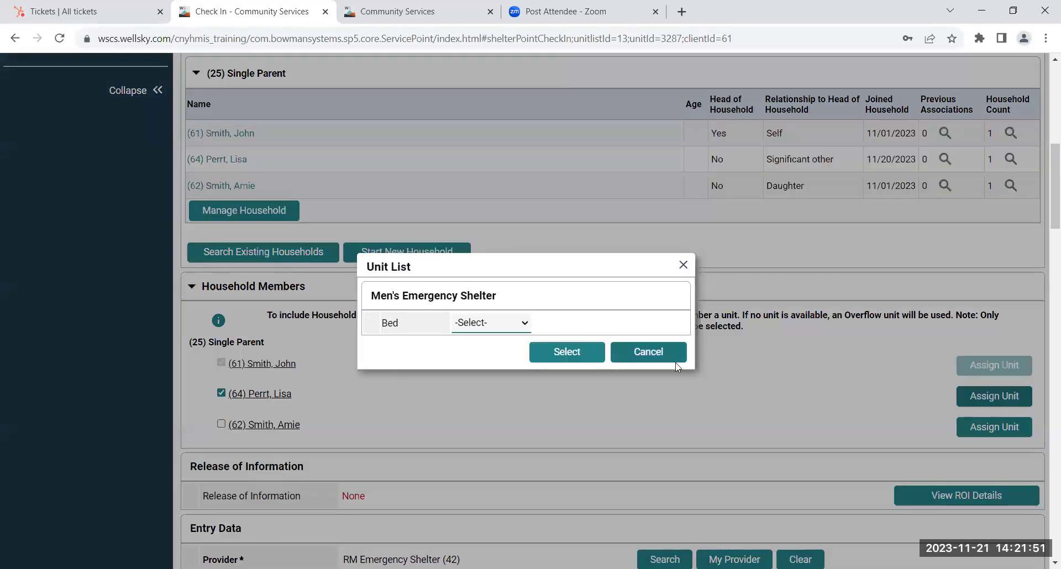
pyautogui.click(511, 330)
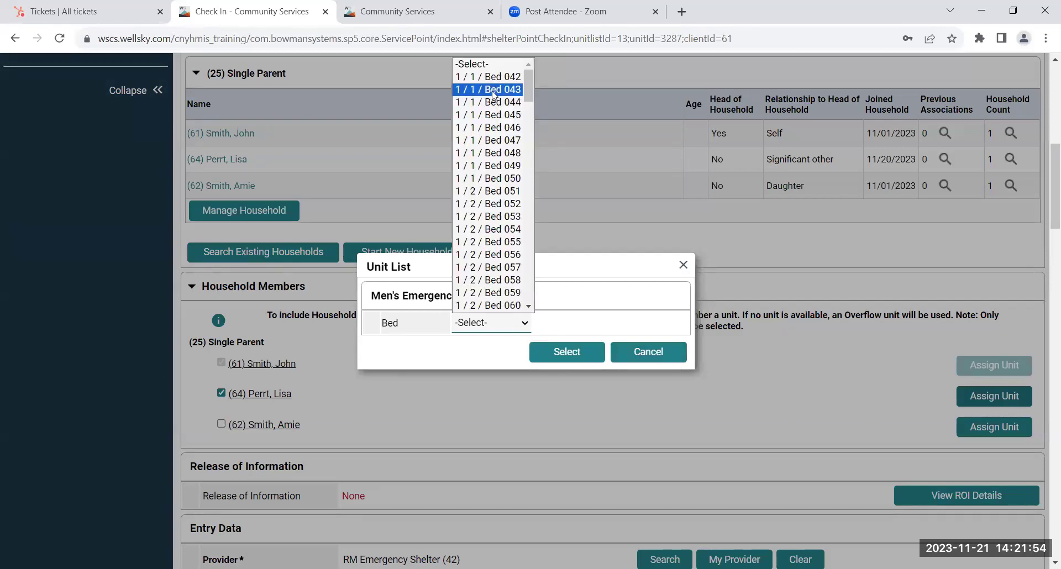
pyautogui.click(495, 89)
pyautogui.click(561, 354)
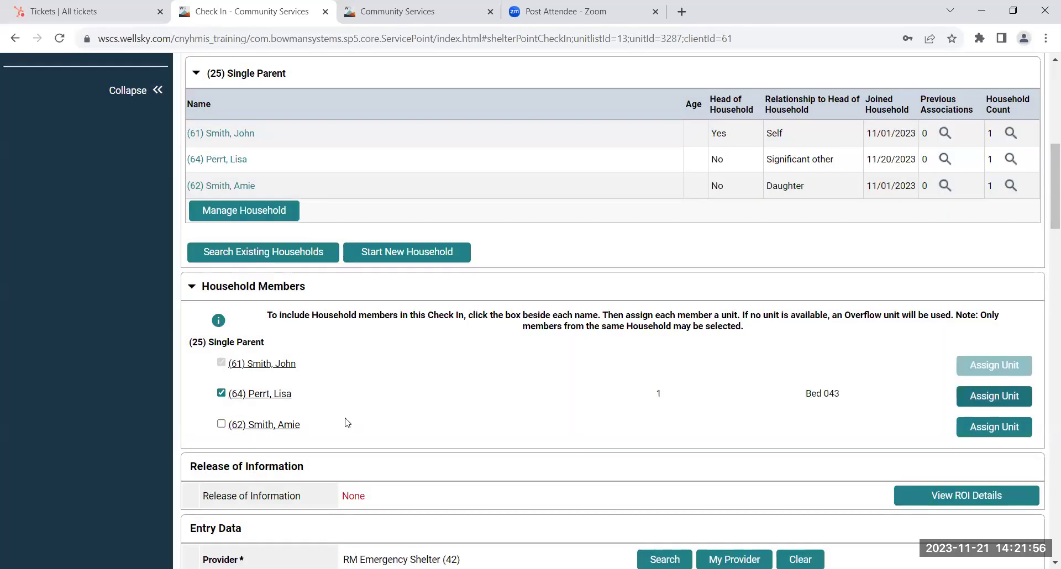
# - Include the daughter in the check-in and assign her to Bed 044
pyautogui.click(222, 424)
pyautogui.click(989, 434)
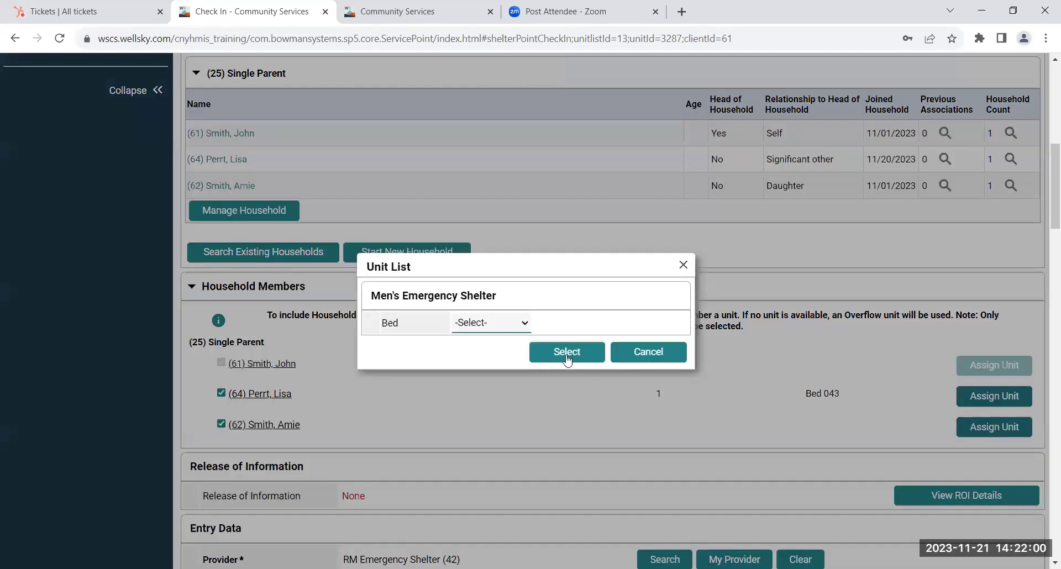
pyautogui.click(503, 330)
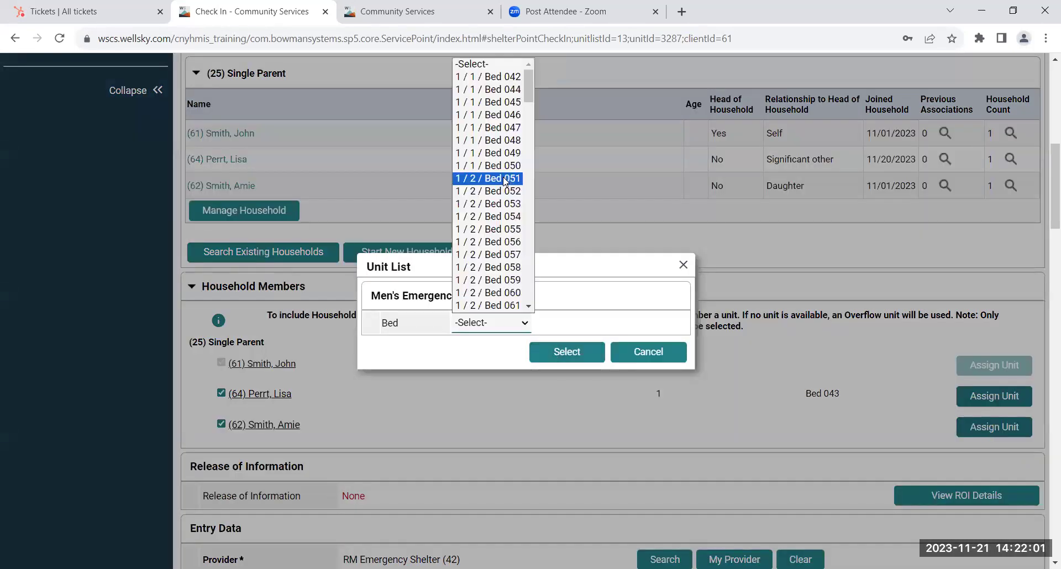
pyautogui.click(502, 94)
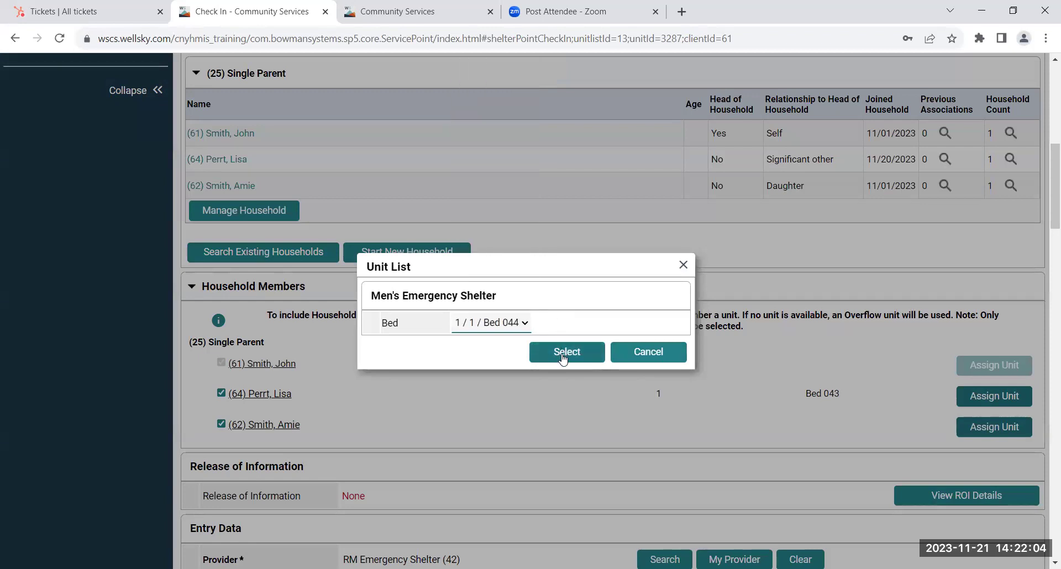
pyautogui.click(560, 353)
pyautogui.scroll(-2, 462, 391)
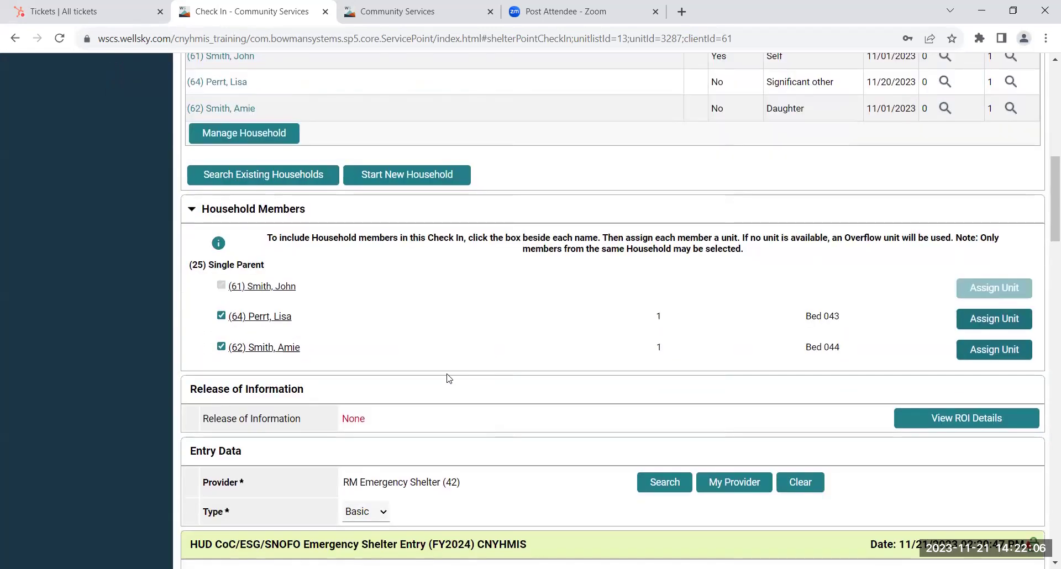
pyautogui.scroll(-1, 443, 372)
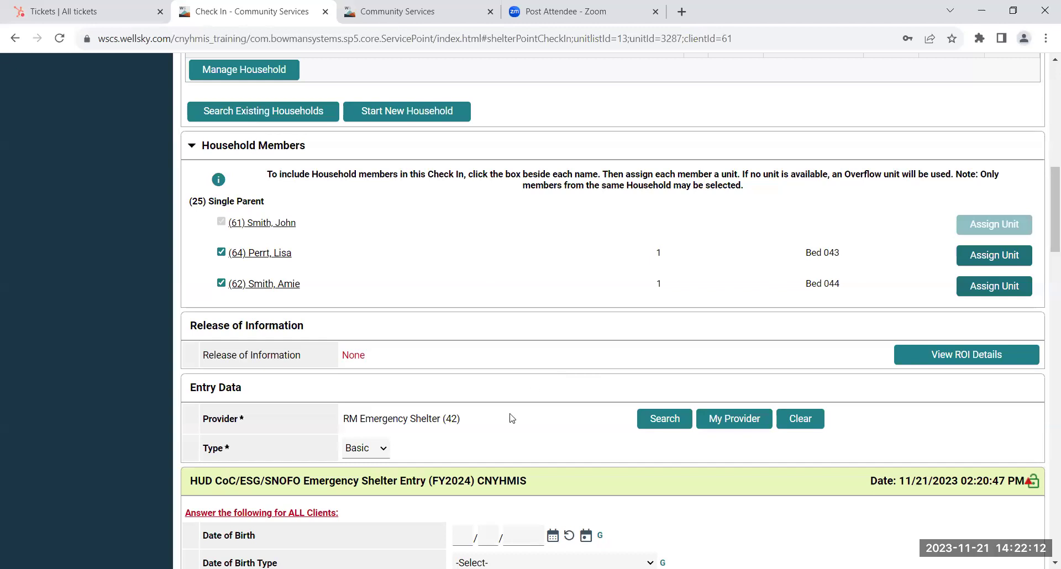
pyautogui.scroll(-2, 508, 433)
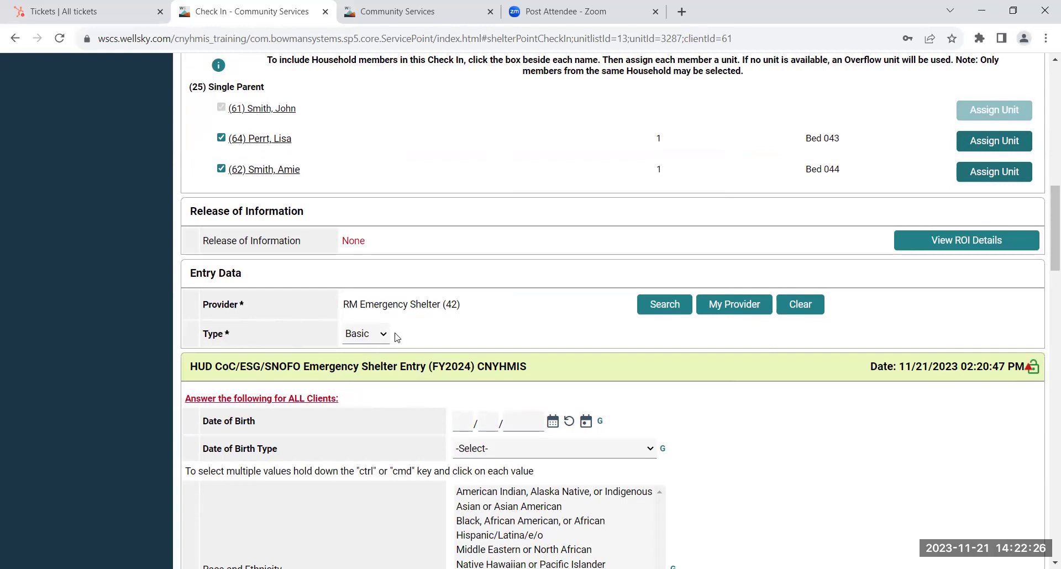
pyautogui.scroll(-2, 402, 408)
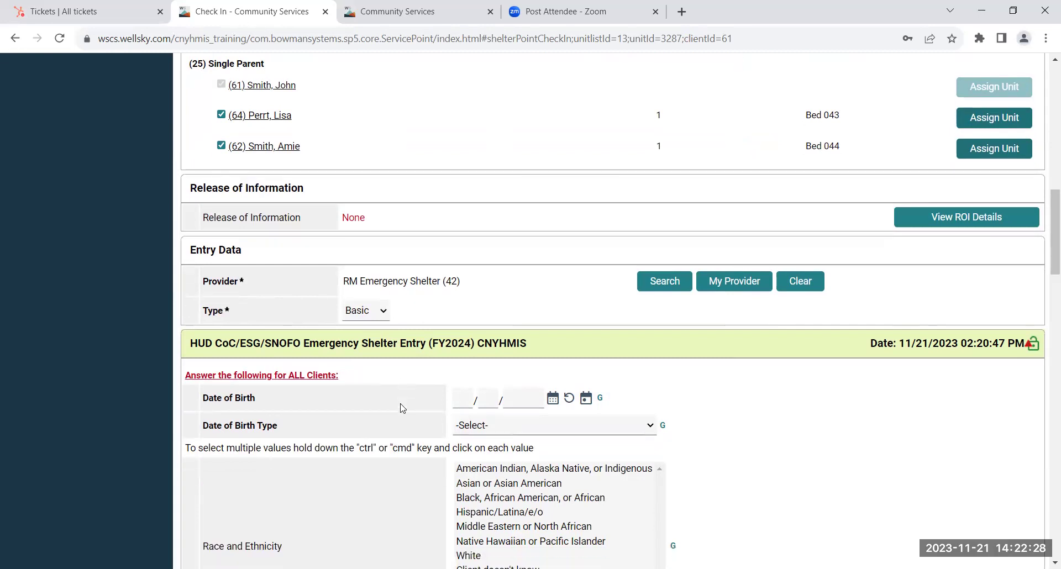
pyautogui.scroll(-3, 402, 407)
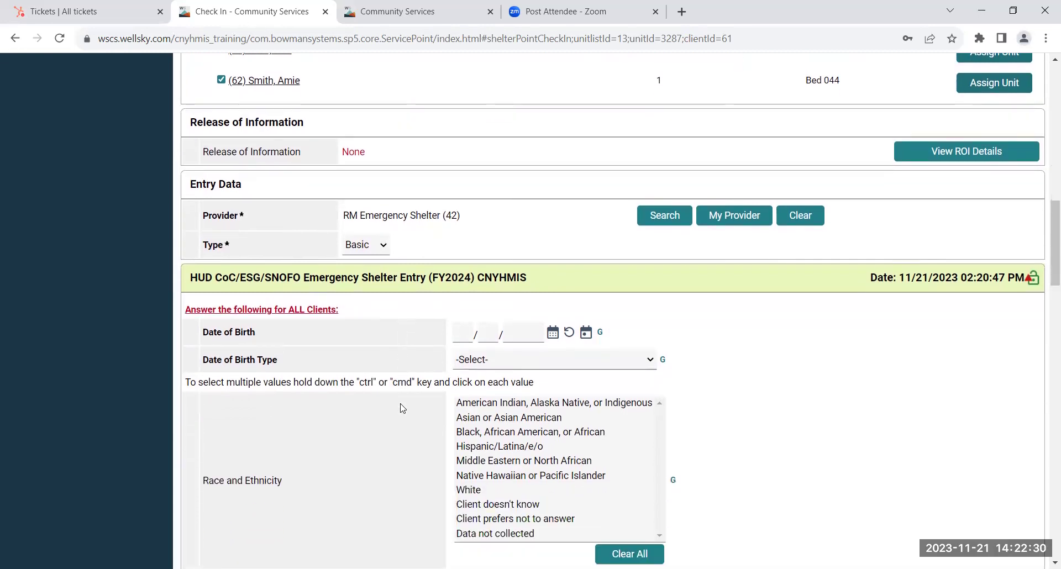
pyautogui.scroll(-3, 403, 409)
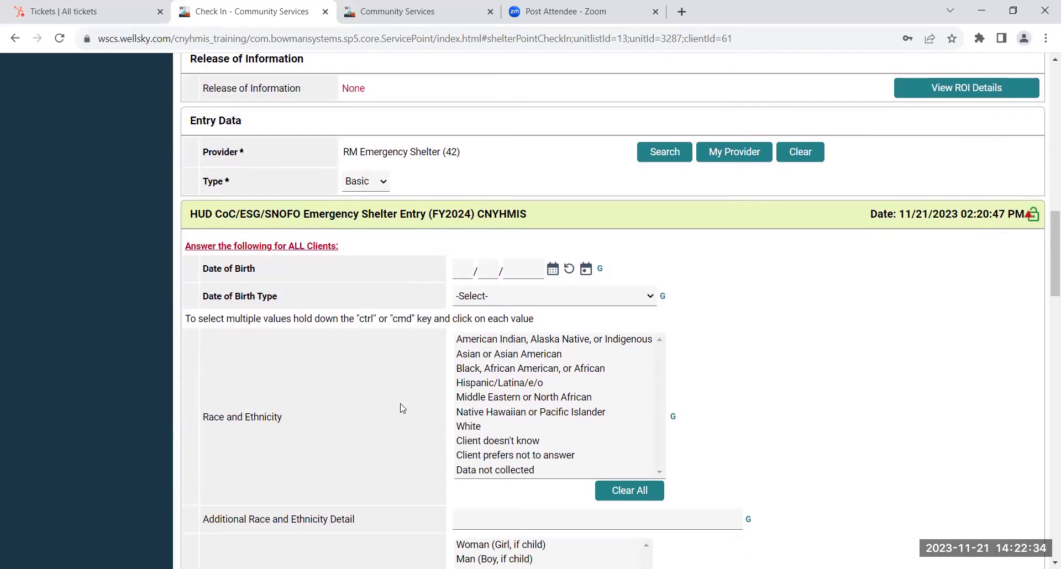
pyautogui.scroll(-3, 402, 408)
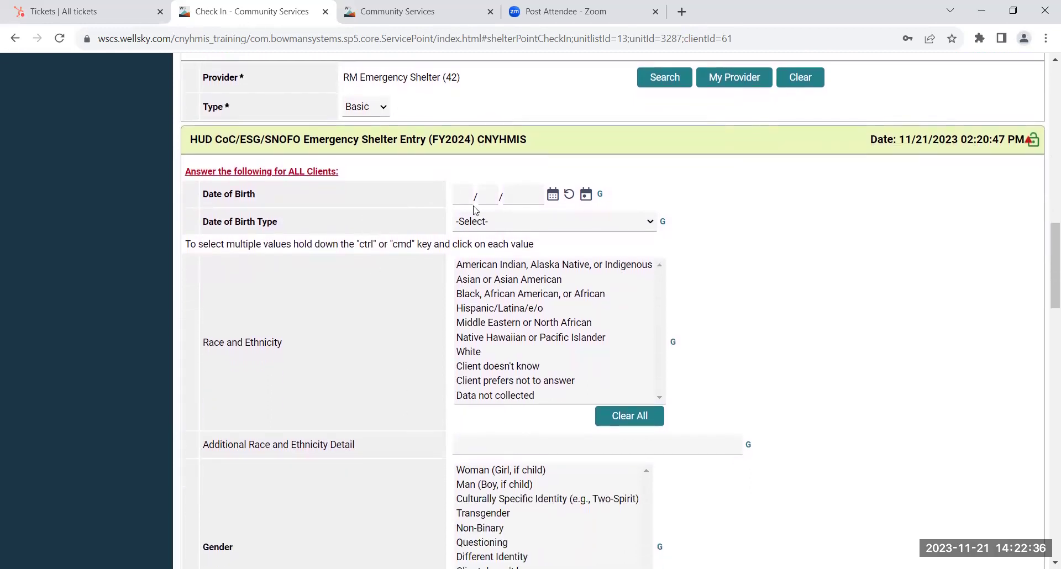
pyautogui.scroll(-3, 418, 357)
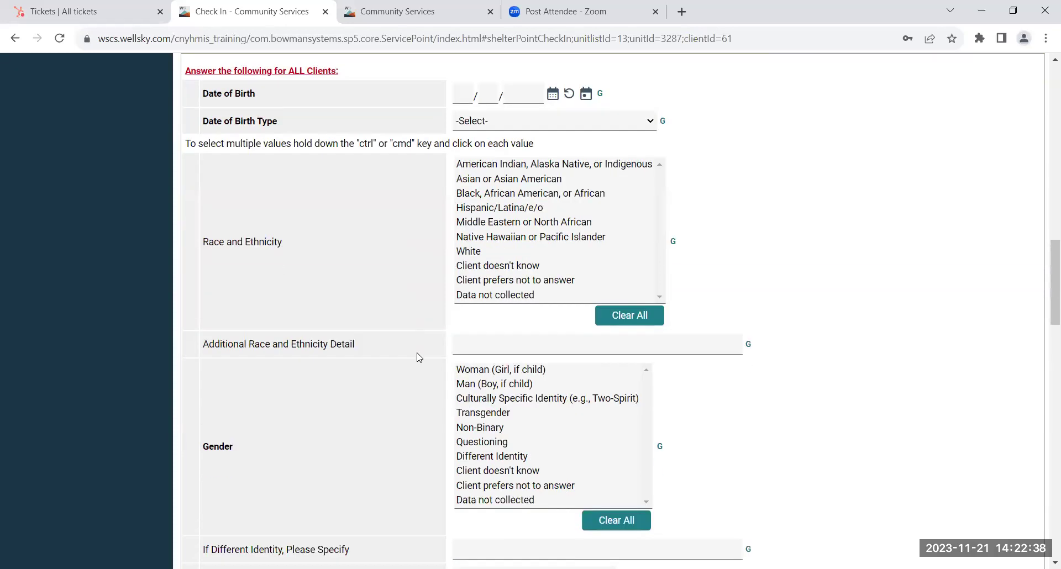
pyautogui.scroll(-5, 419, 357)
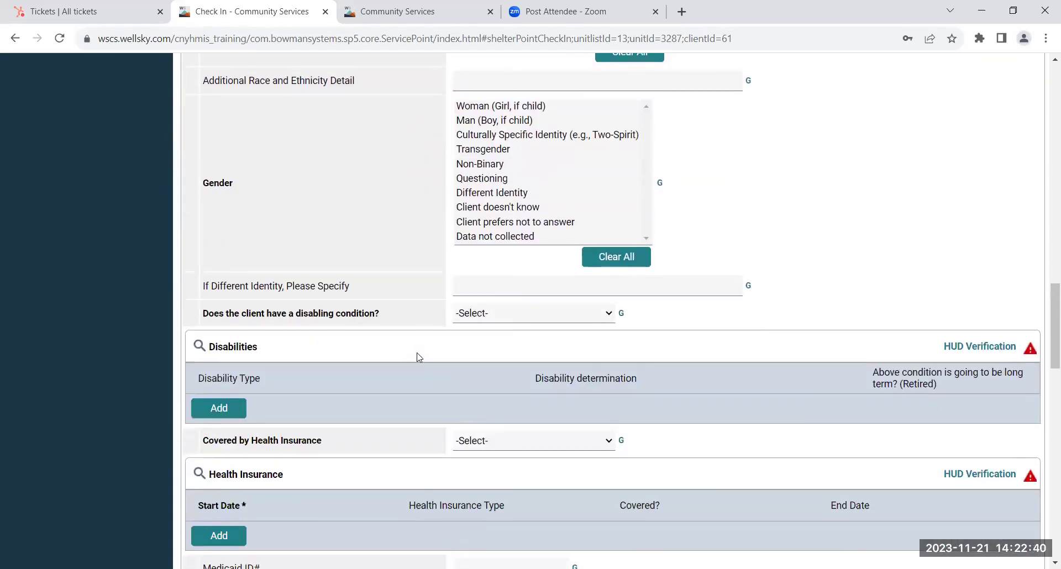
pyautogui.scroll(-2, 419, 357)
pyautogui.scroll(-2, 418, 356)
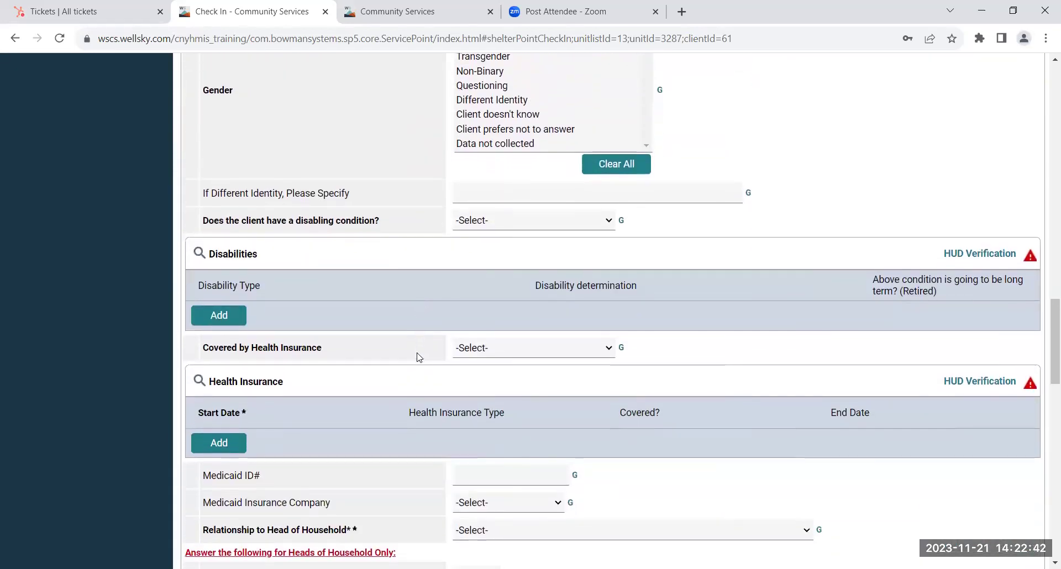
pyautogui.scroll(-4, 418, 356)
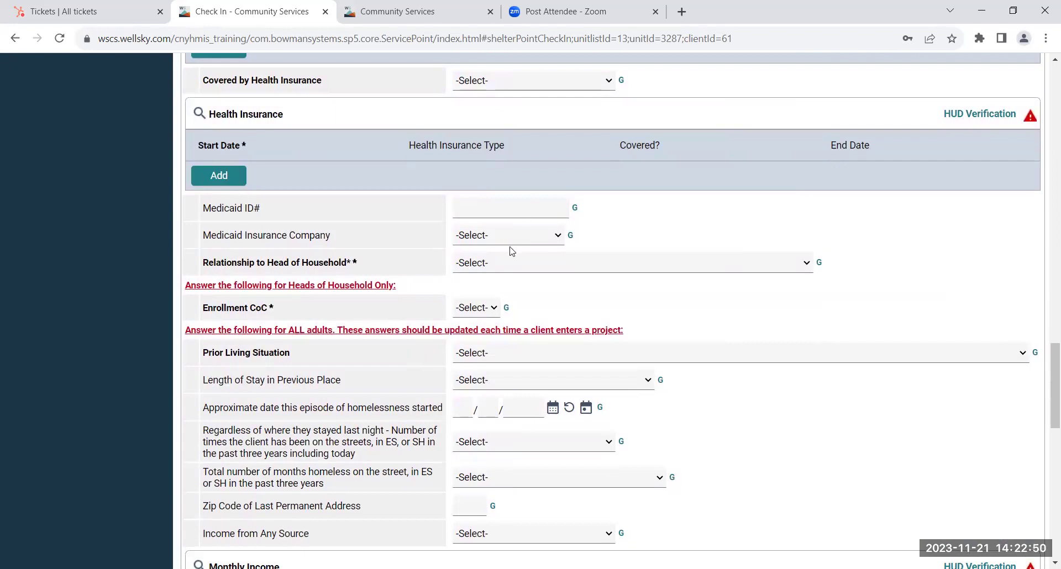
# - Set Relationship to Head of Household to Self and Enrollment CoC to NY-505 in the entry assessment
pyautogui.click(505, 267)
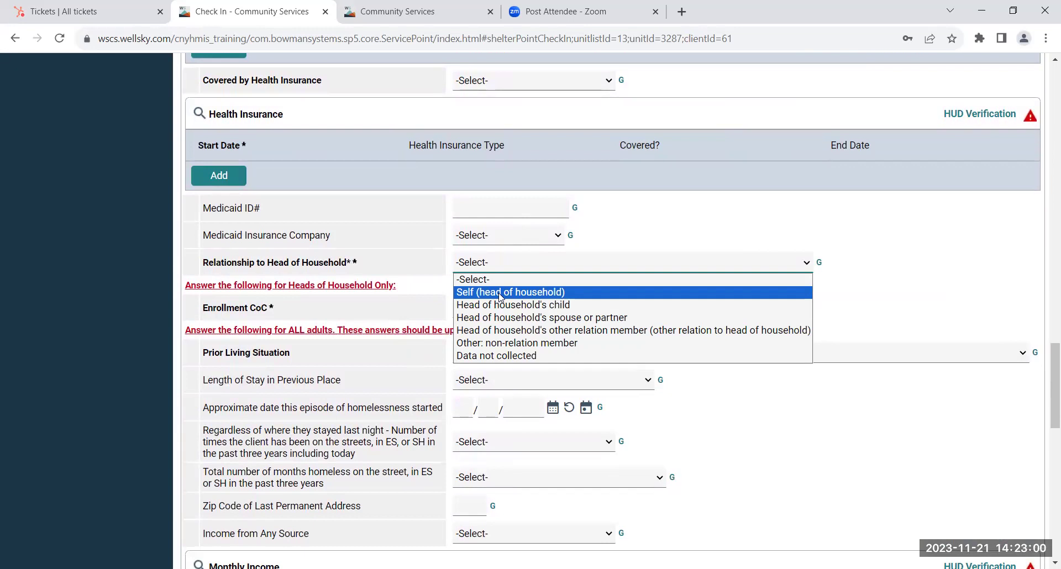
pyautogui.click(500, 293)
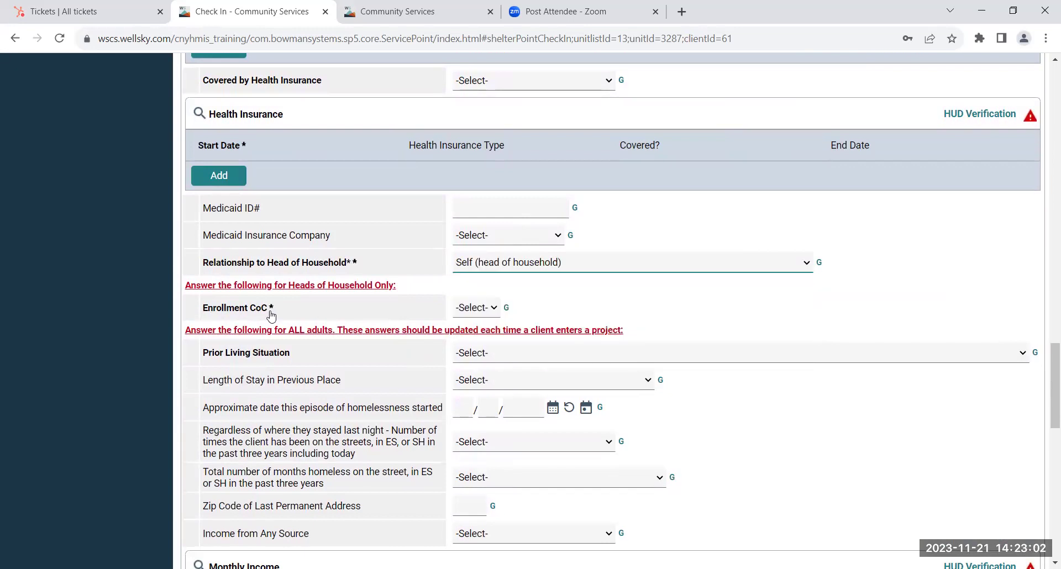
pyautogui.click(471, 313)
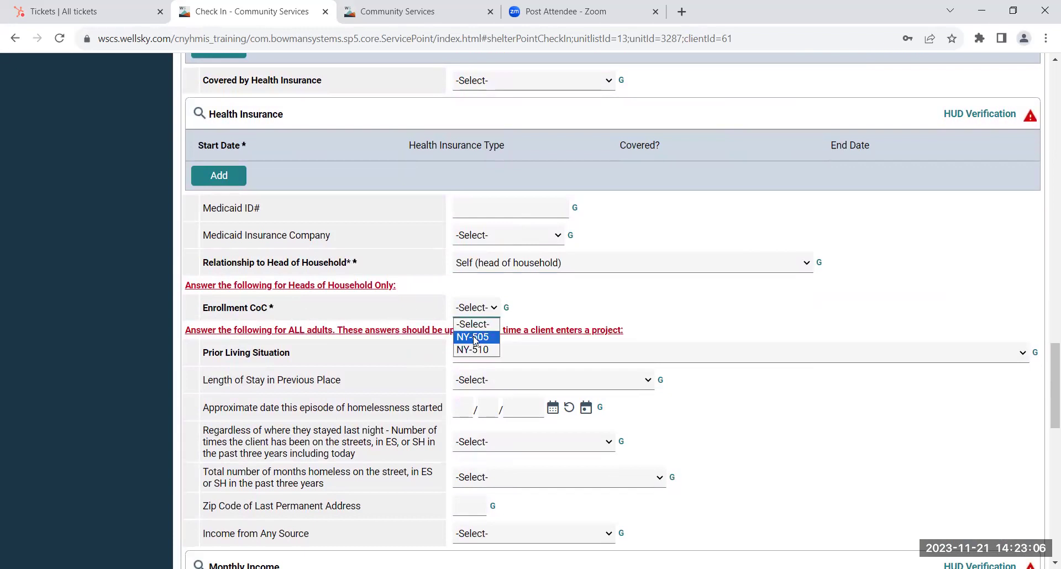
pyautogui.click(474, 341)
pyautogui.scroll(-1, 548, 309)
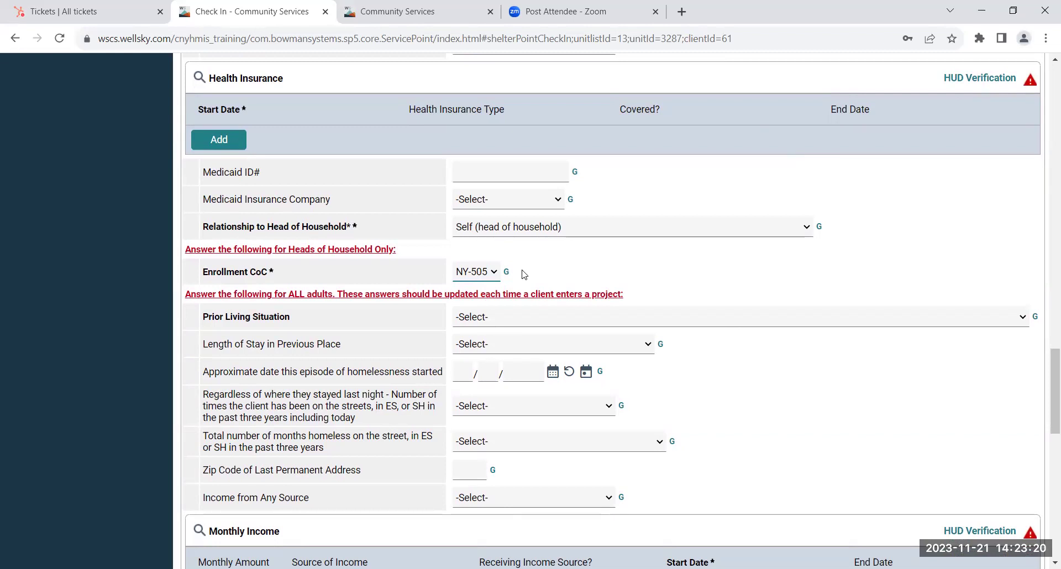
pyautogui.click(494, 272)
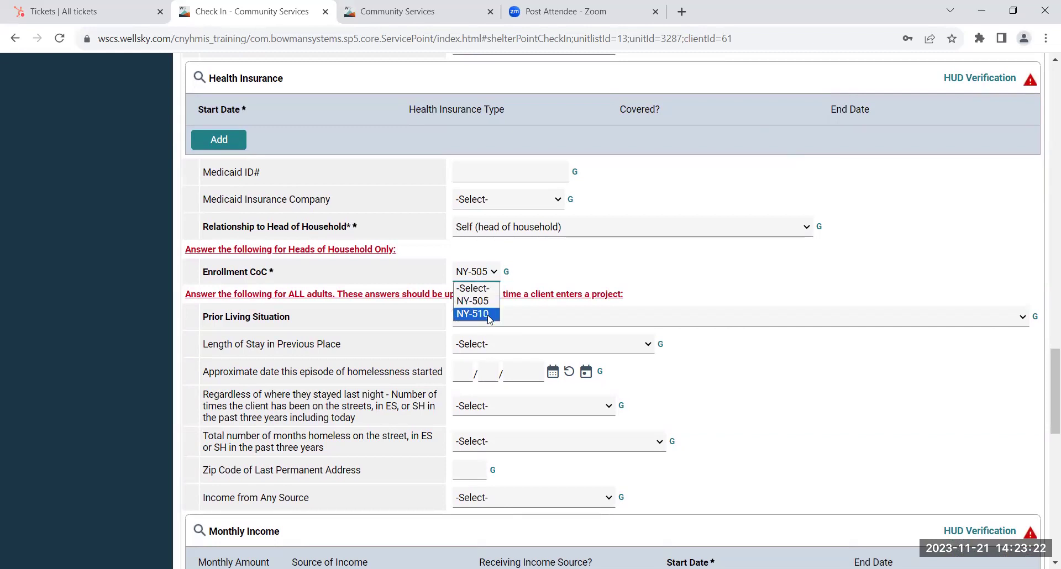
pyautogui.click(538, 275)
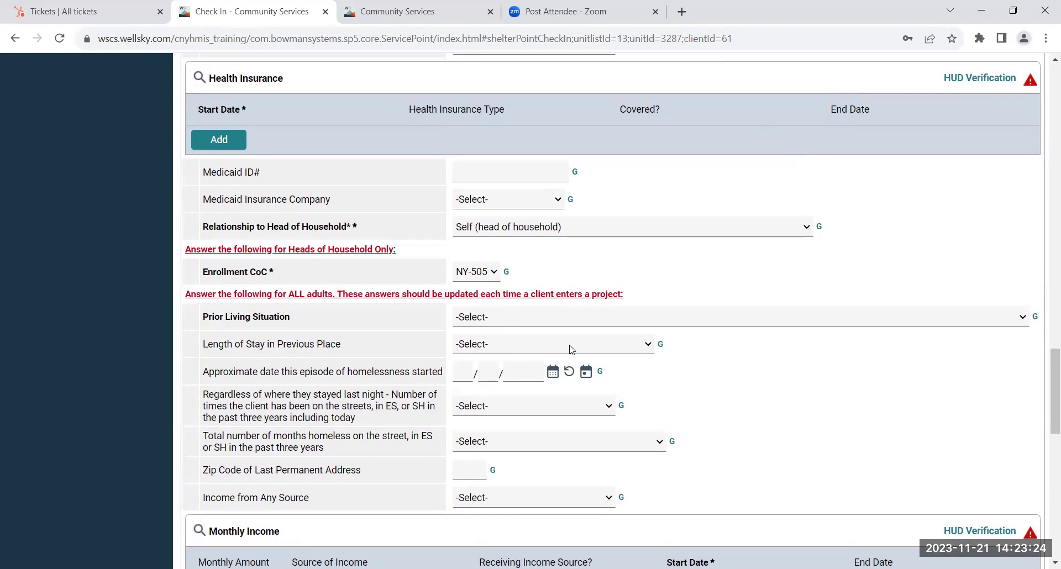
# - Scroll the bed list to confirm Beds 041, 043 and 044 hold the household, checked in 11/21/2023
pyautogui.scroll(-2, 572, 349)
pyautogui.scroll(-3, 572, 349)
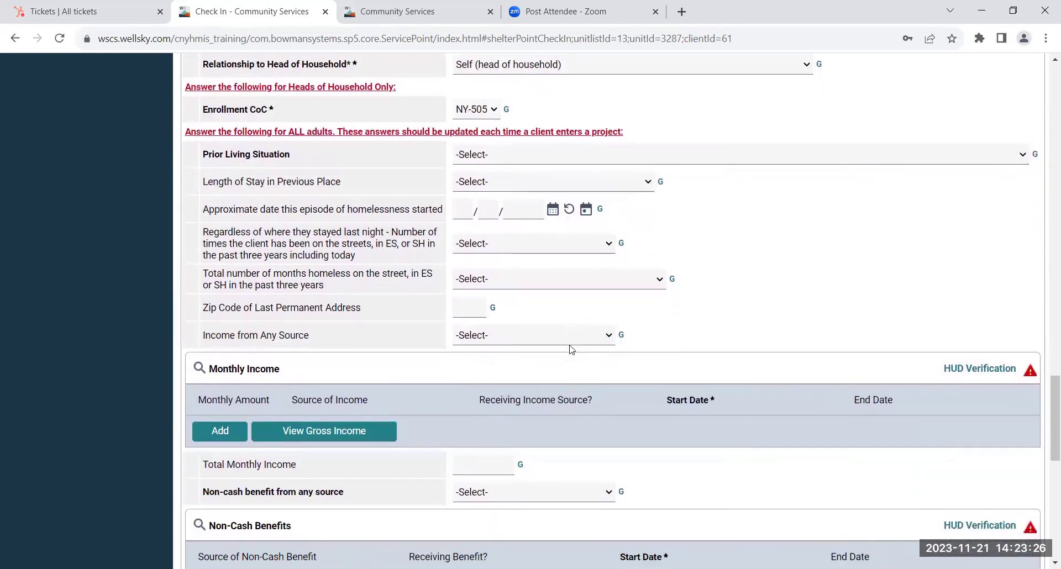
pyautogui.scroll(-3, 571, 349)
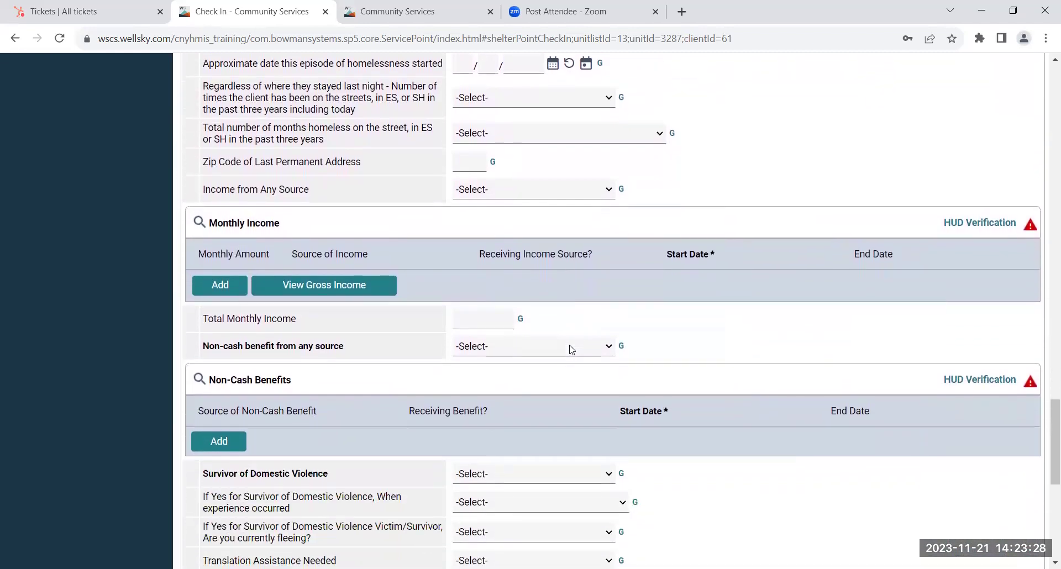
pyautogui.scroll(-5, 572, 349)
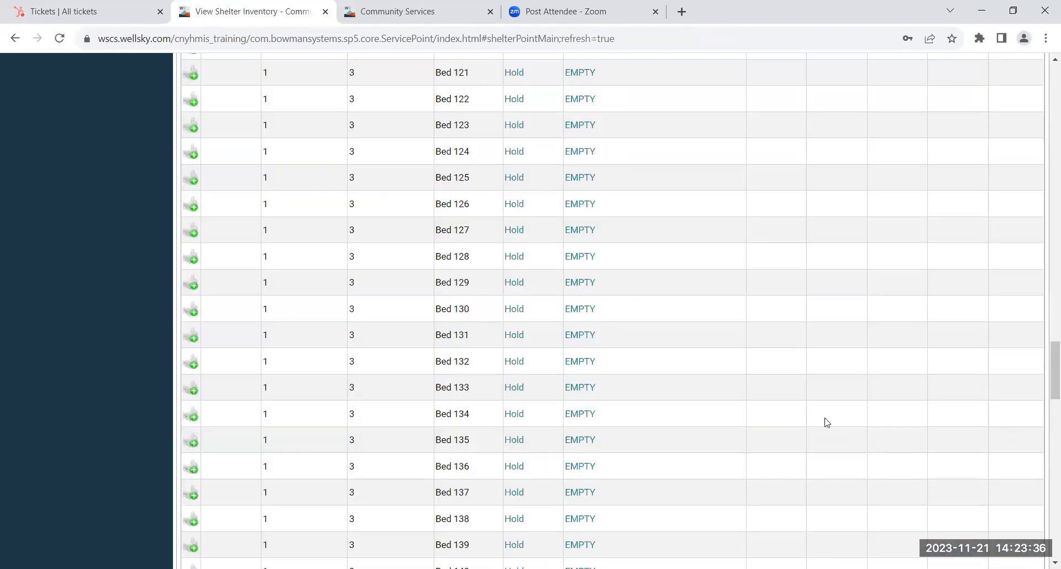
pyautogui.scroll(15, 746, 248)
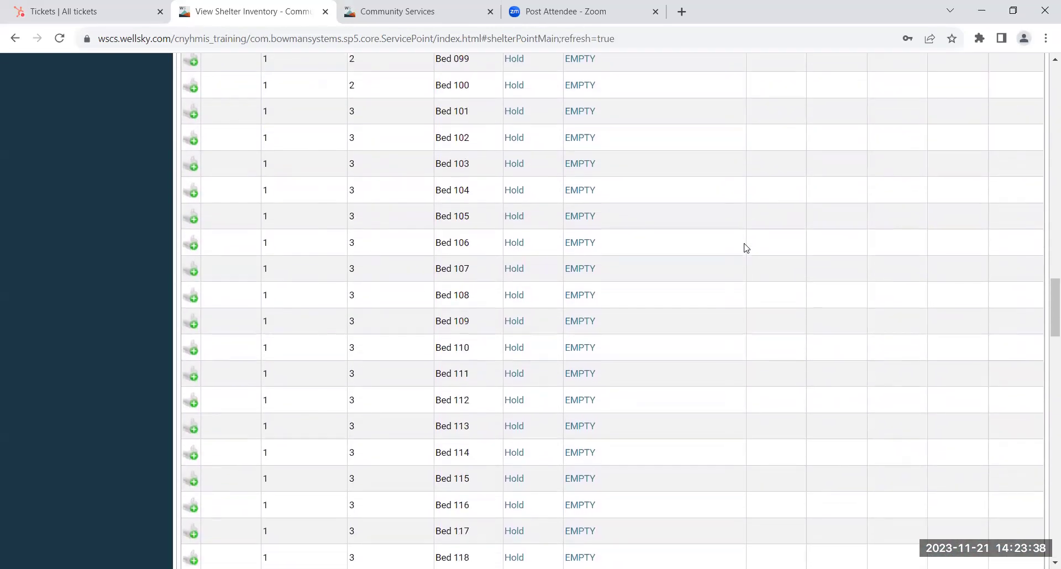
pyautogui.scroll(20, 746, 247)
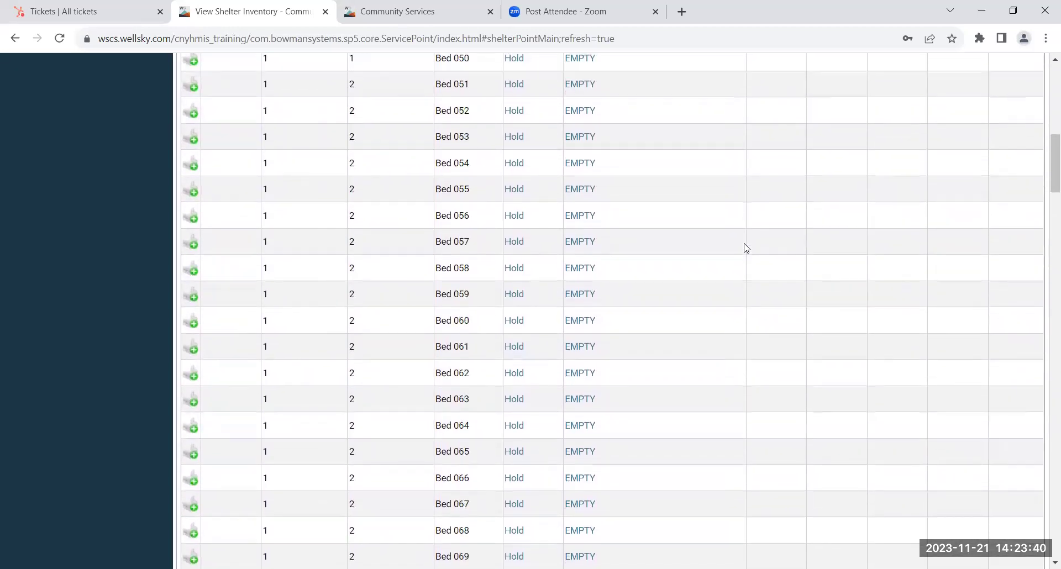
pyautogui.scroll(2, 746, 248)
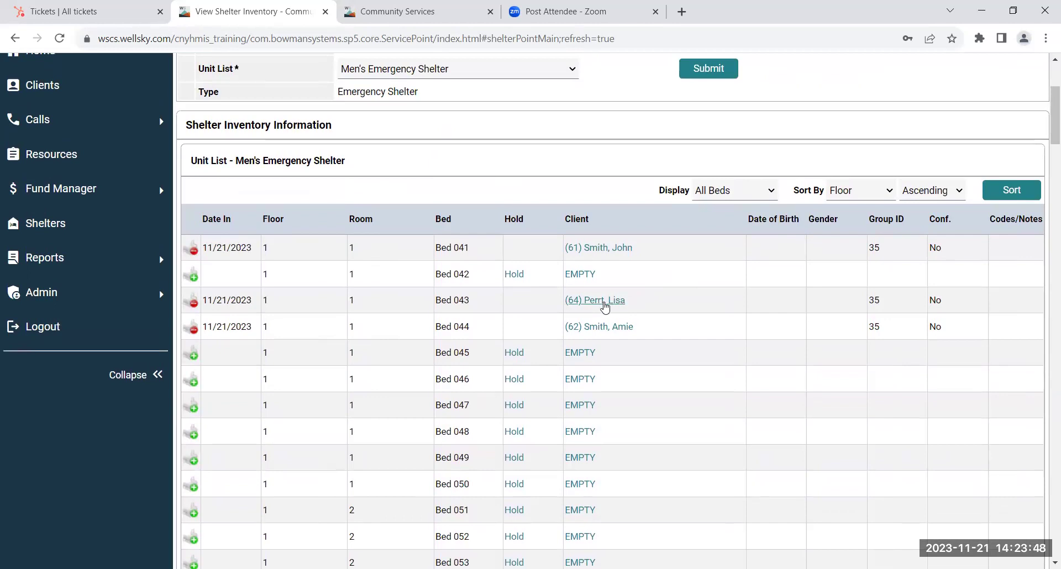
# - Open the Bed 043 partner's stay and set Relationship to Head of Household to spouse or partner
pyautogui.click(605, 306)
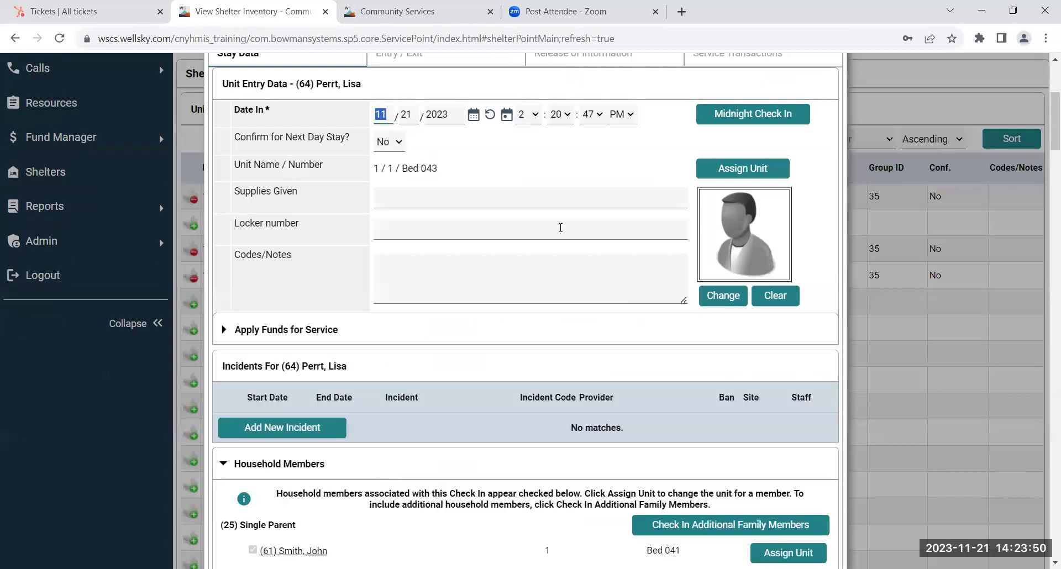
pyautogui.scroll(-5, 579, 248)
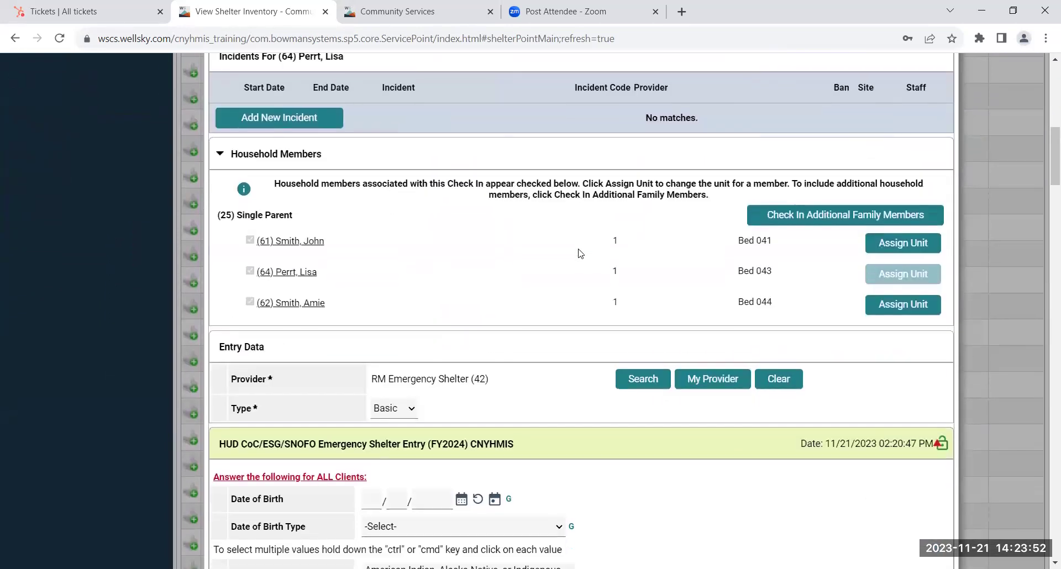
pyautogui.scroll(-3, 579, 253)
pyautogui.scroll(-1, 641, 322)
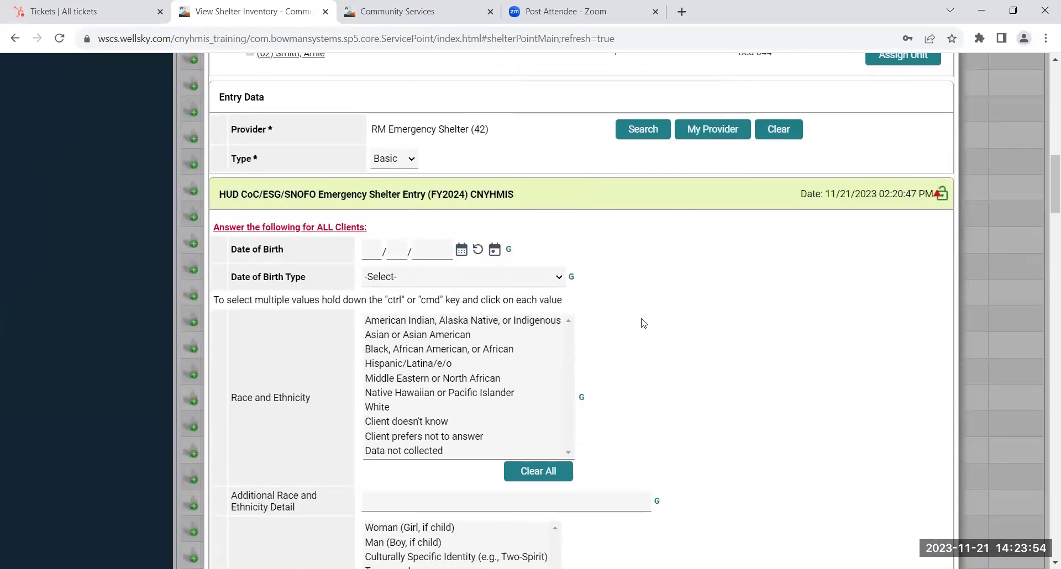
pyautogui.scroll(-4, 643, 324)
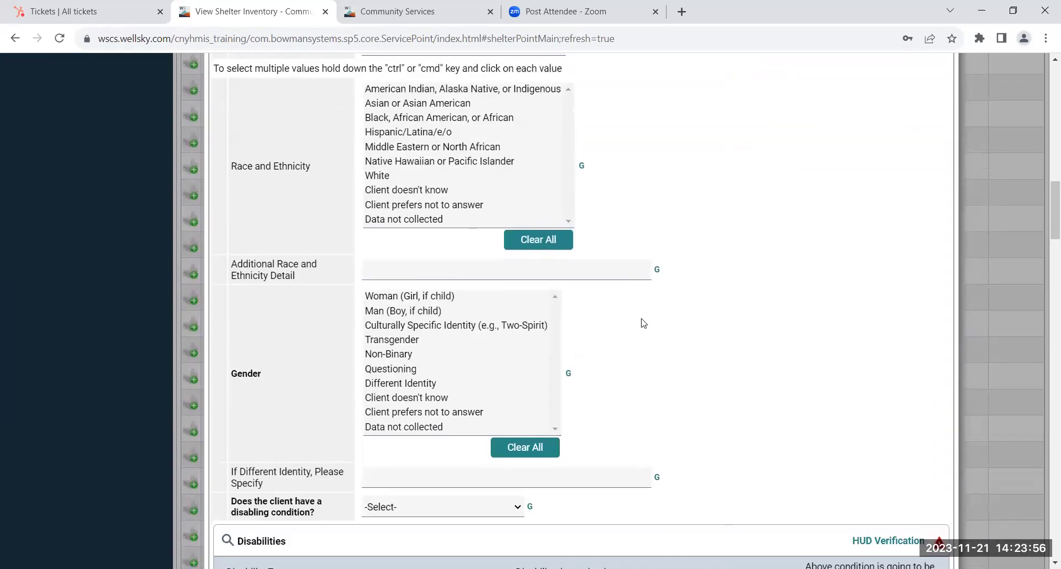
pyautogui.scroll(-7, 643, 323)
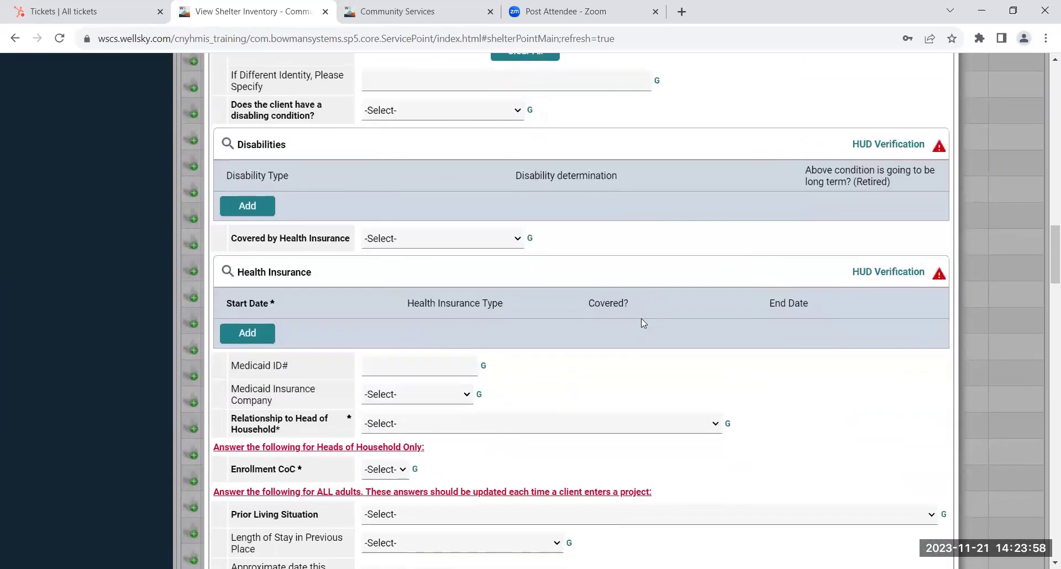
pyautogui.scroll(-2, 564, 360)
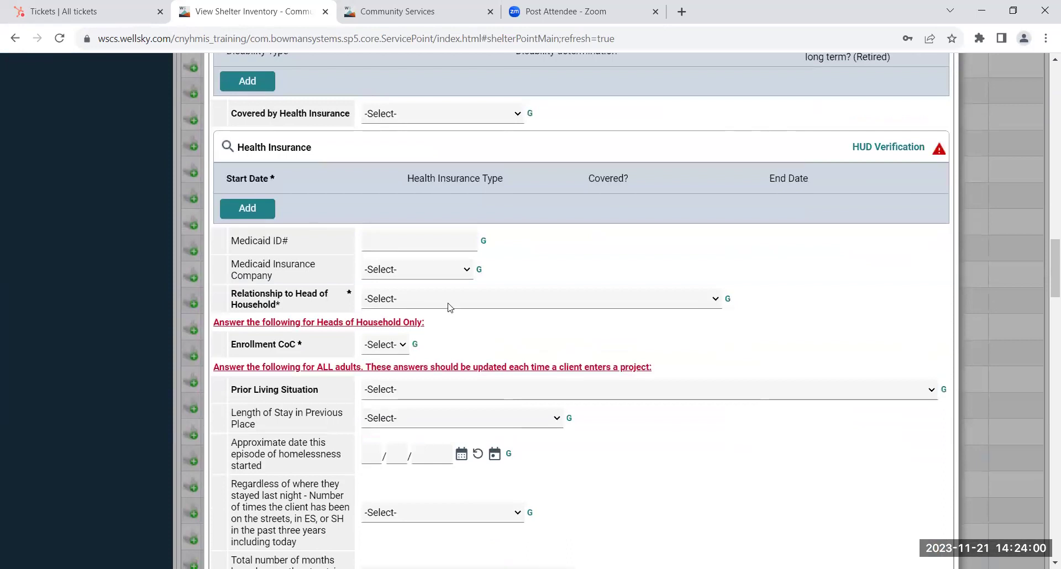
pyautogui.click(450, 307)
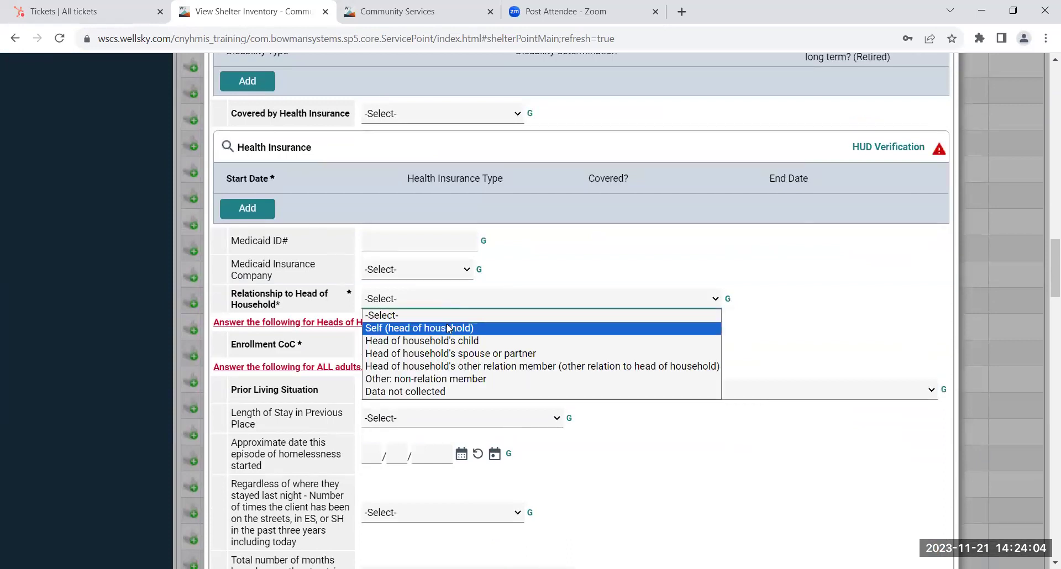
pyautogui.click(450, 353)
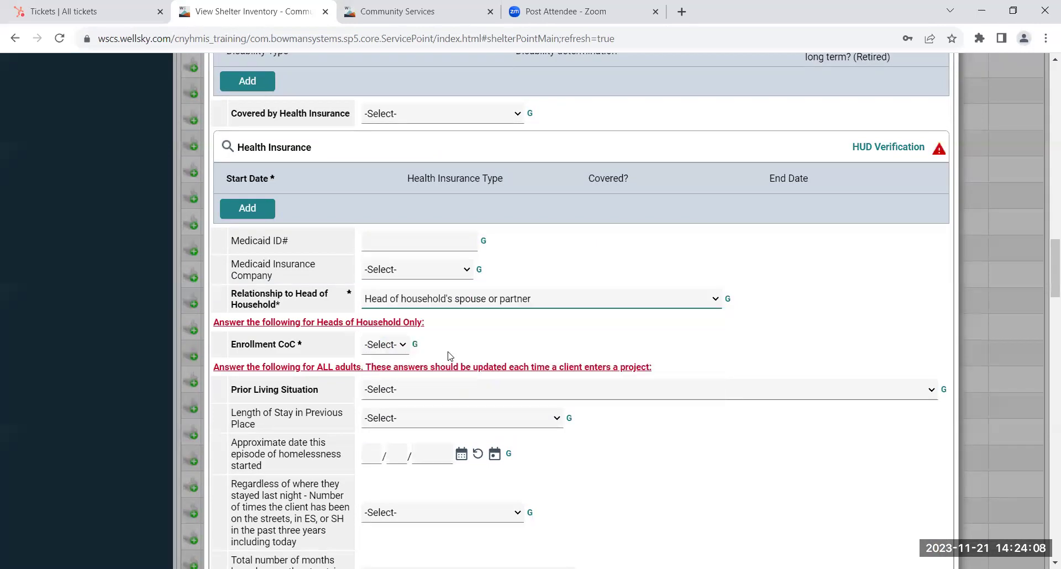
pyautogui.scroll(-4, 713, 414)
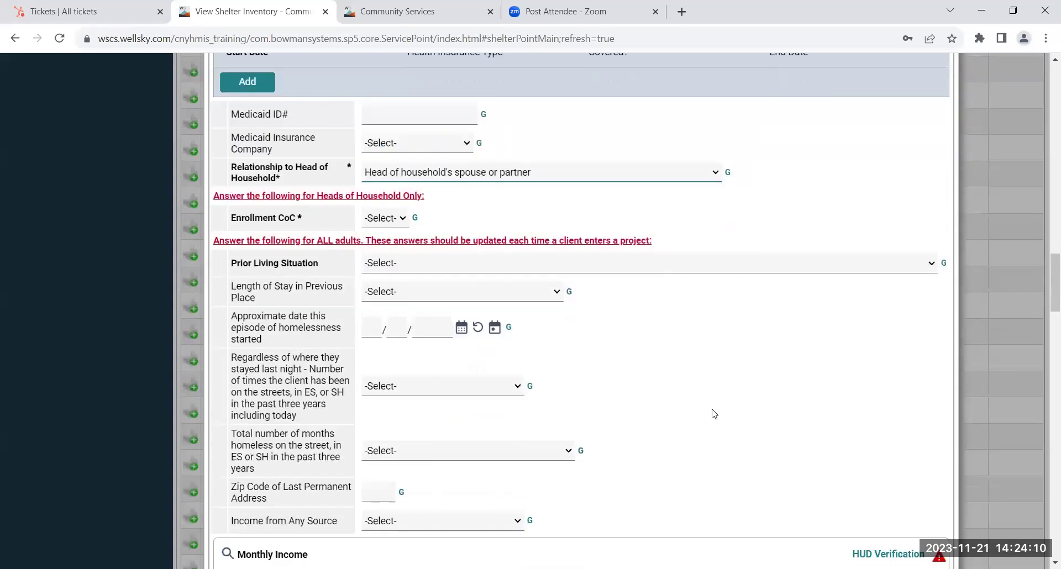
pyautogui.scroll(-15, 713, 413)
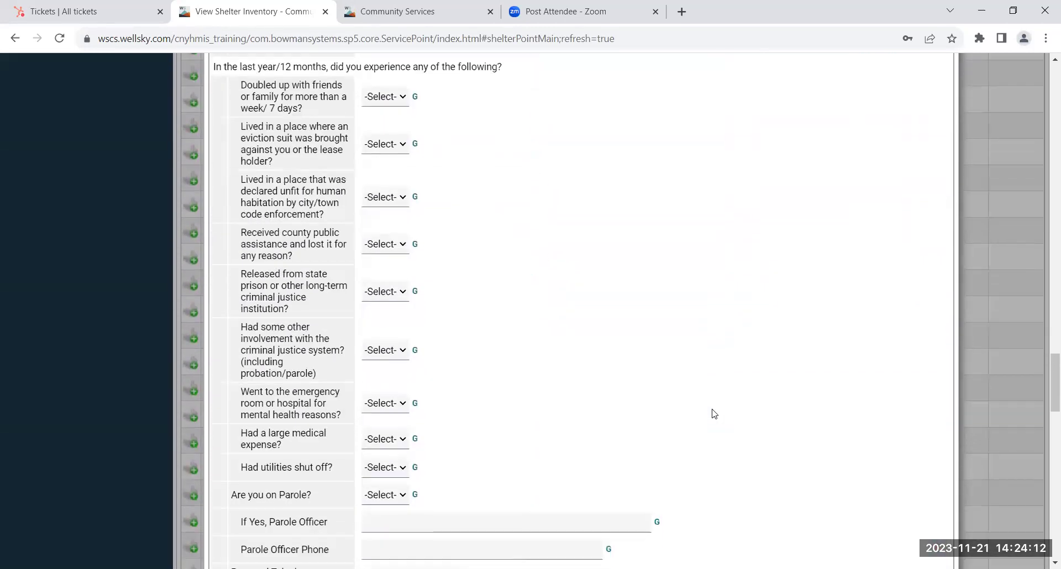
pyautogui.scroll(-1, 712, 411)
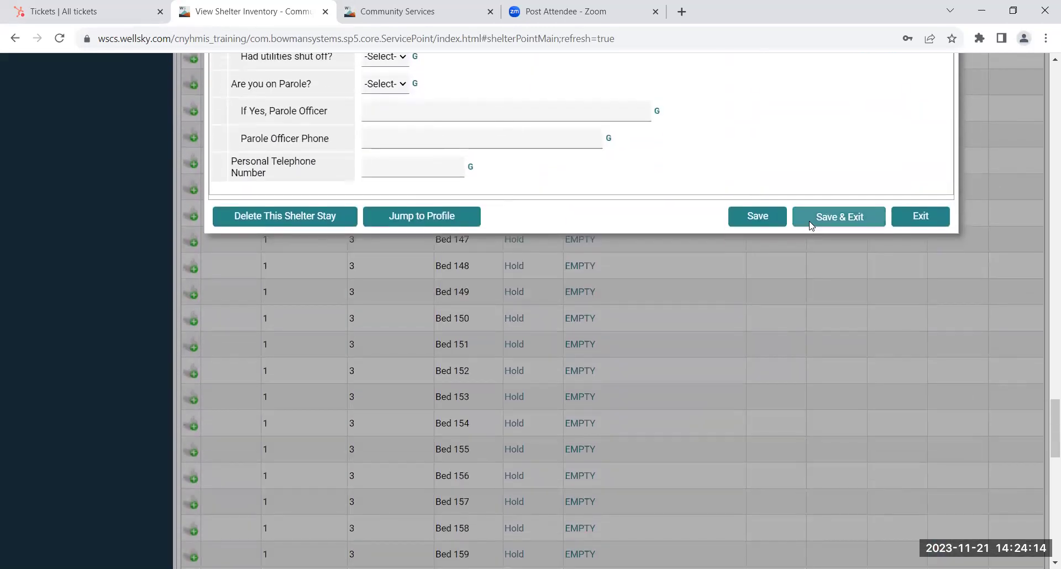
# - Fill the required Enrollment CoC with NY-505 and save and exit the partner's stay
pyautogui.click(810, 223)
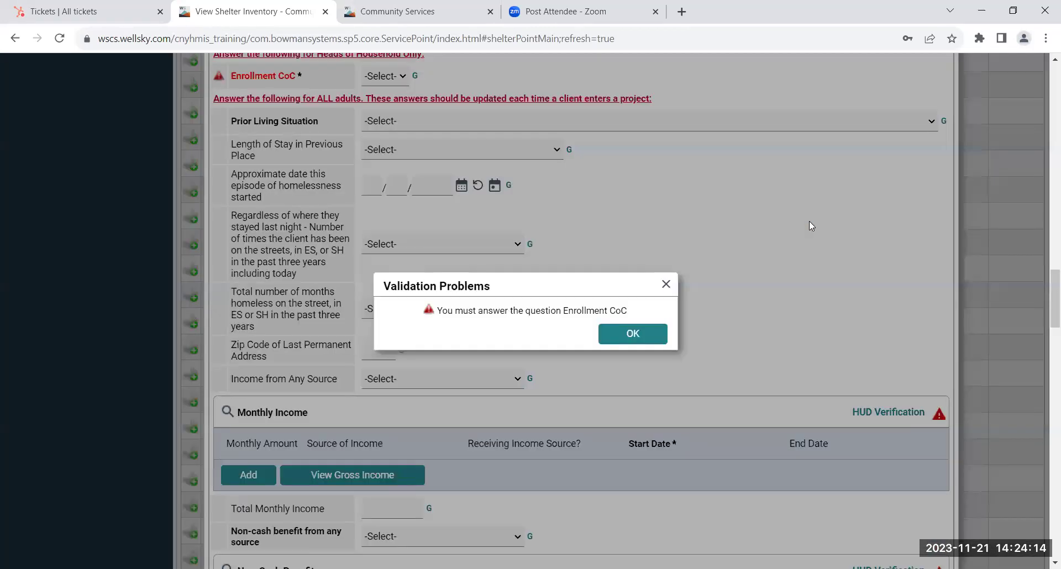
pyautogui.click(633, 334)
pyautogui.scroll(2, 543, 346)
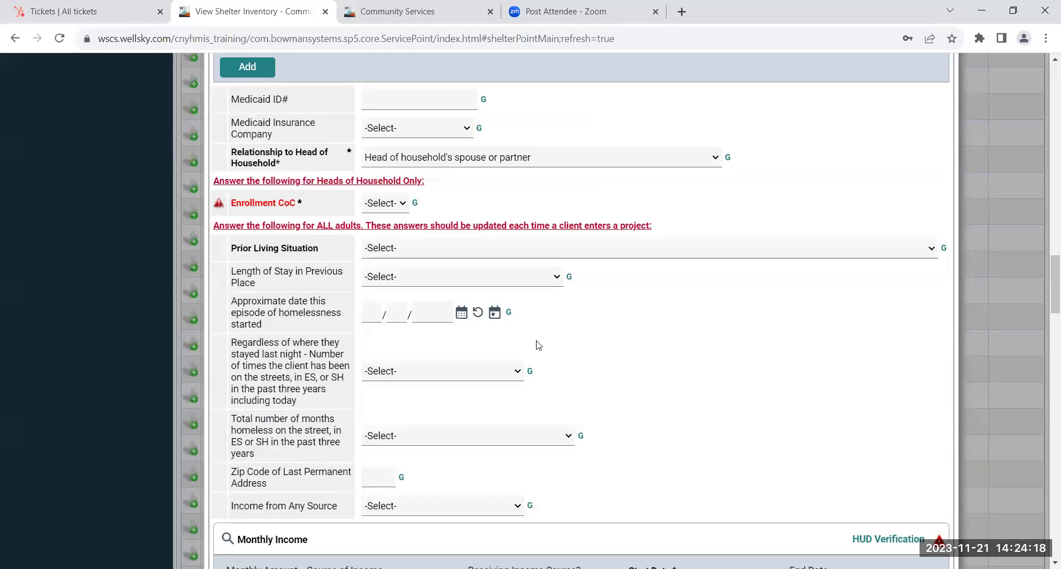
pyautogui.click(385, 210)
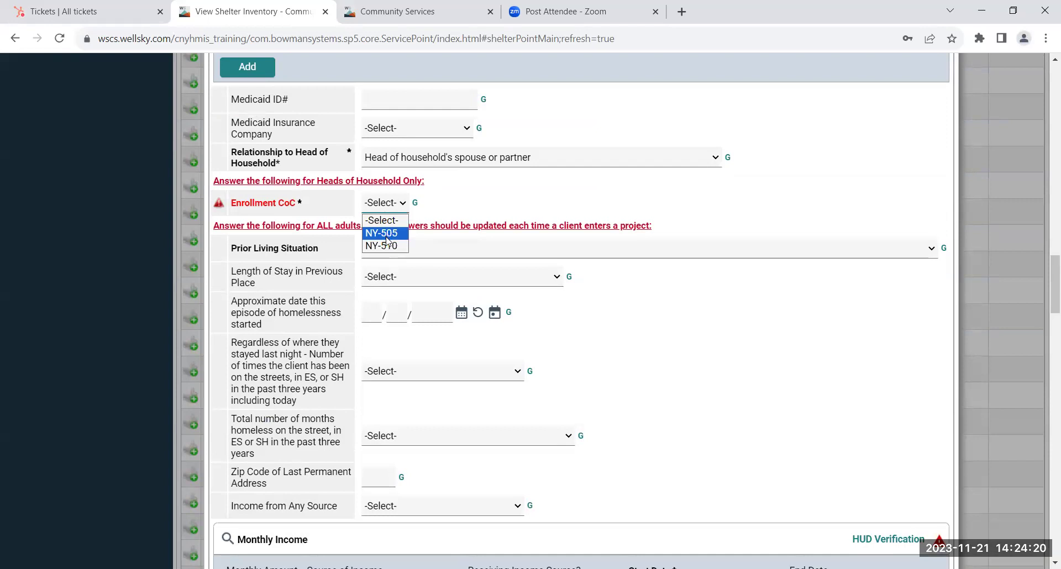
pyautogui.click(386, 238)
pyautogui.scroll(-15, 687, 334)
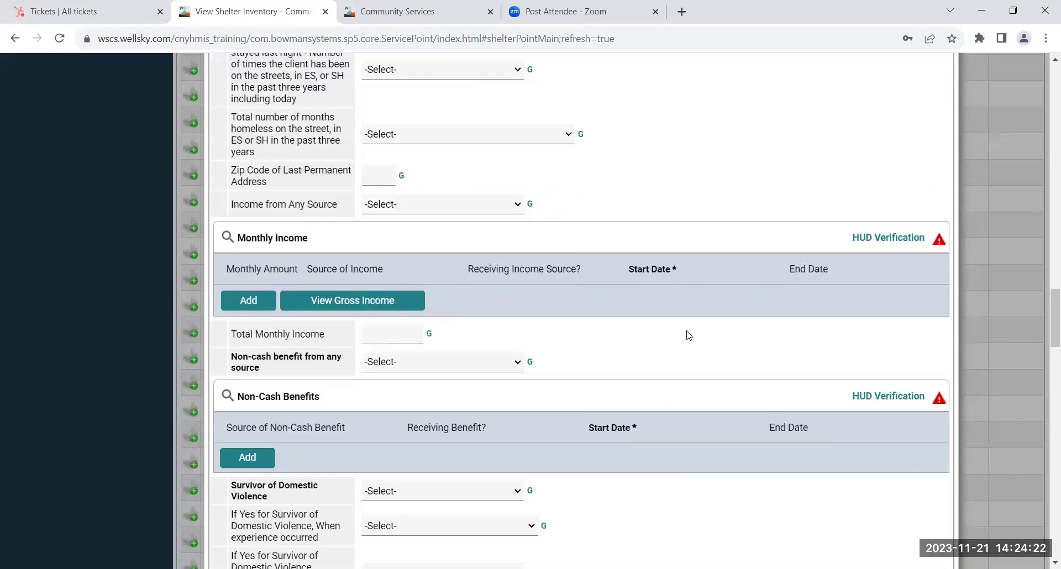
pyautogui.click(801, 394)
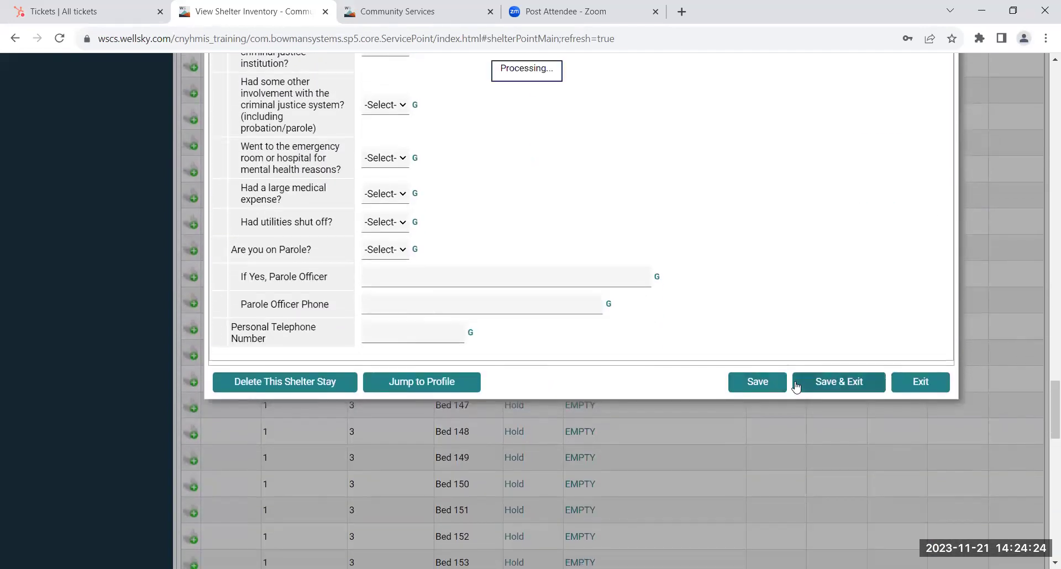
# - Scroll back to the top of the Men's Emergency Shelter bed list to check the household's beds
pyautogui.scroll(17, 624, 322)
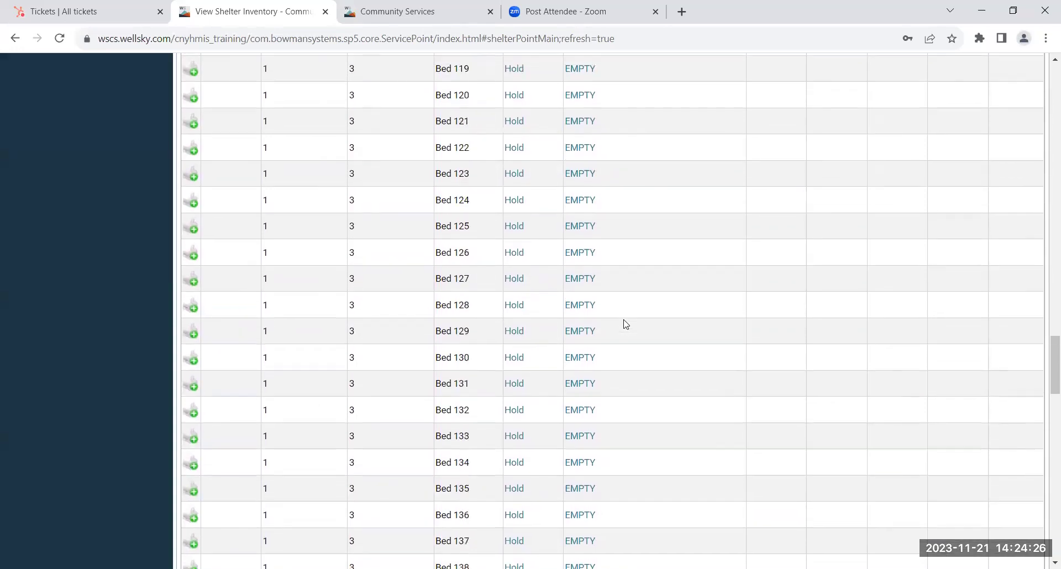
pyautogui.scroll(18, 625, 325)
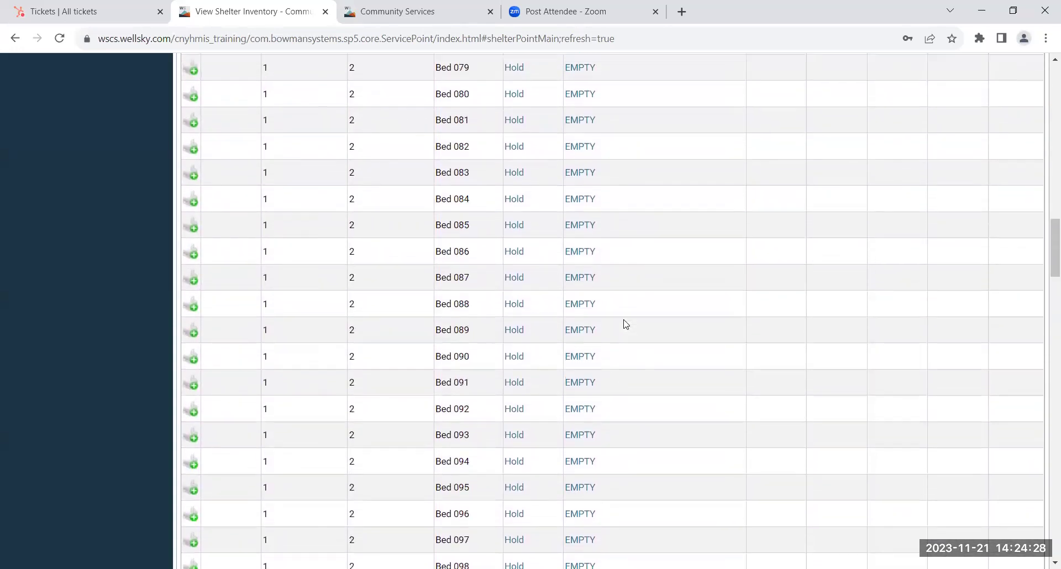
pyautogui.scroll(13, 626, 324)
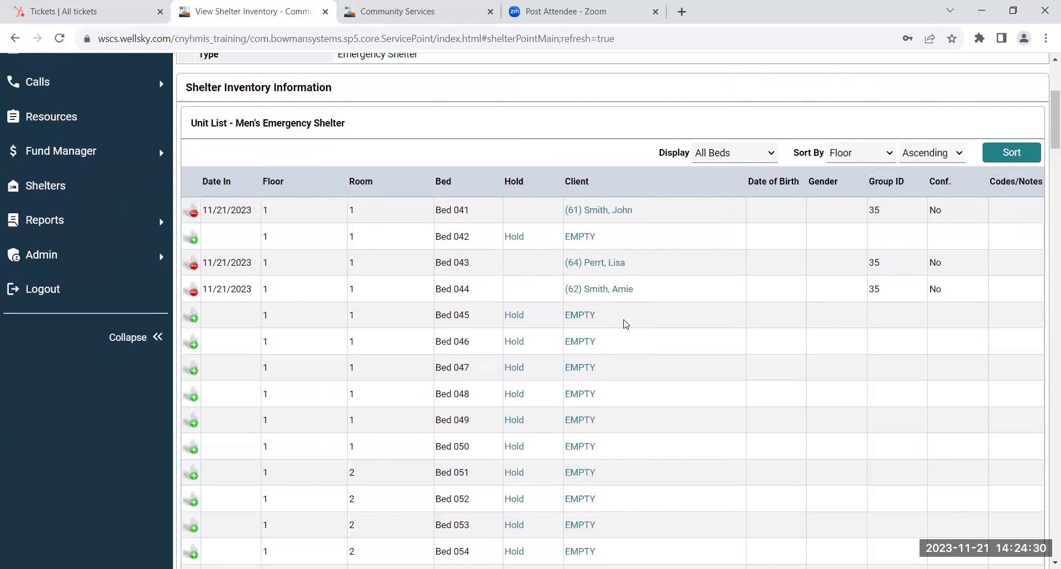